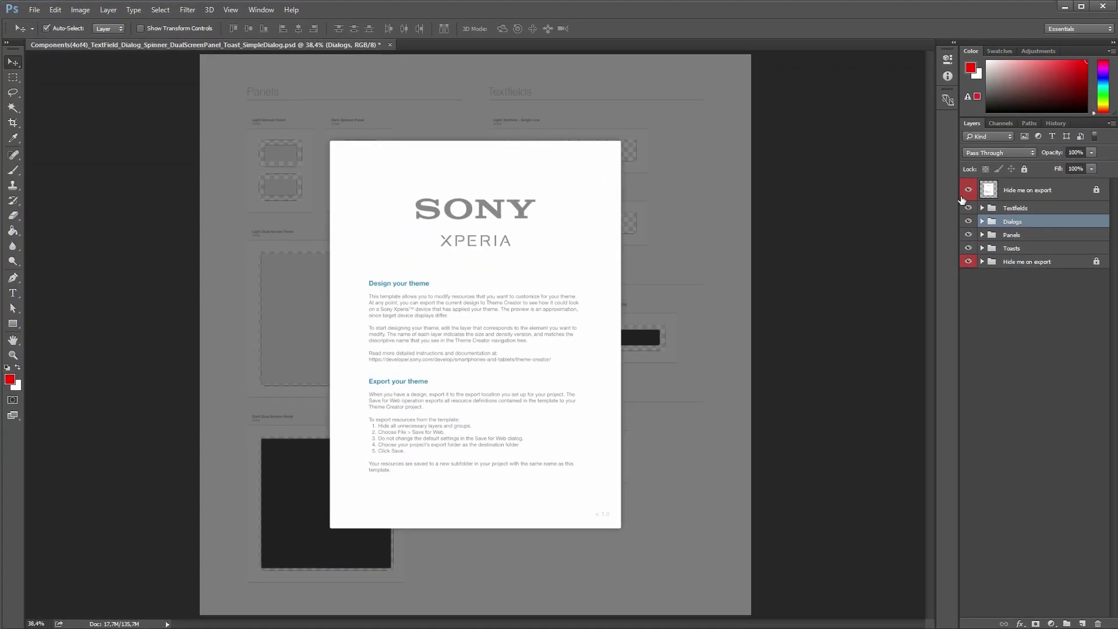
Step: Hide the 'Hide me on export' layer and open the Light Simple Dialog smart object, zoomed in
left_click(968, 191)
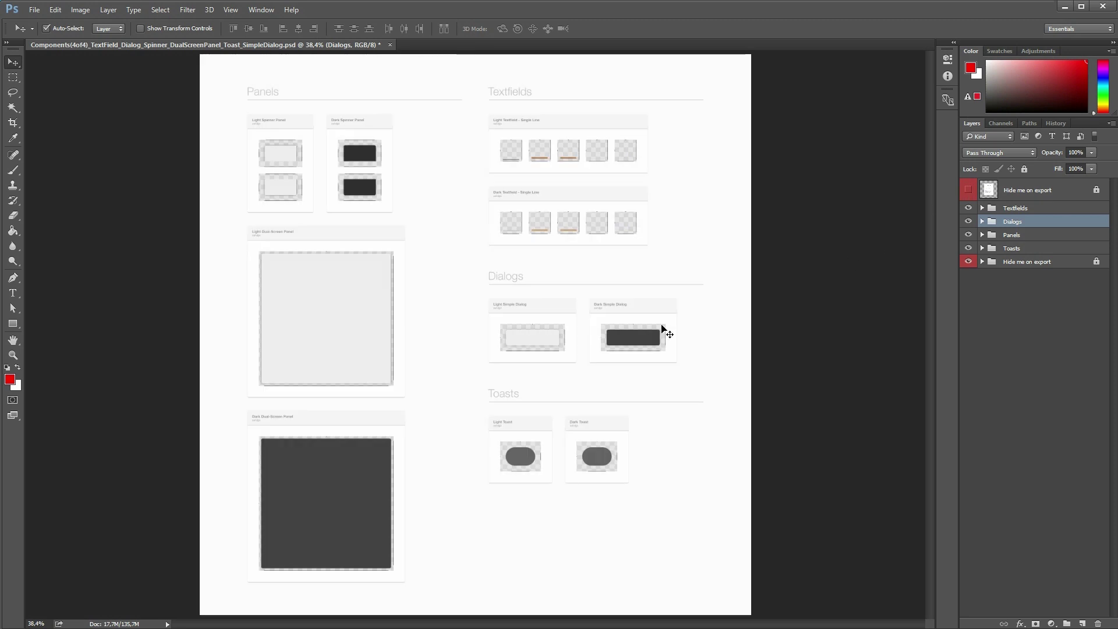
left_click(549, 340)
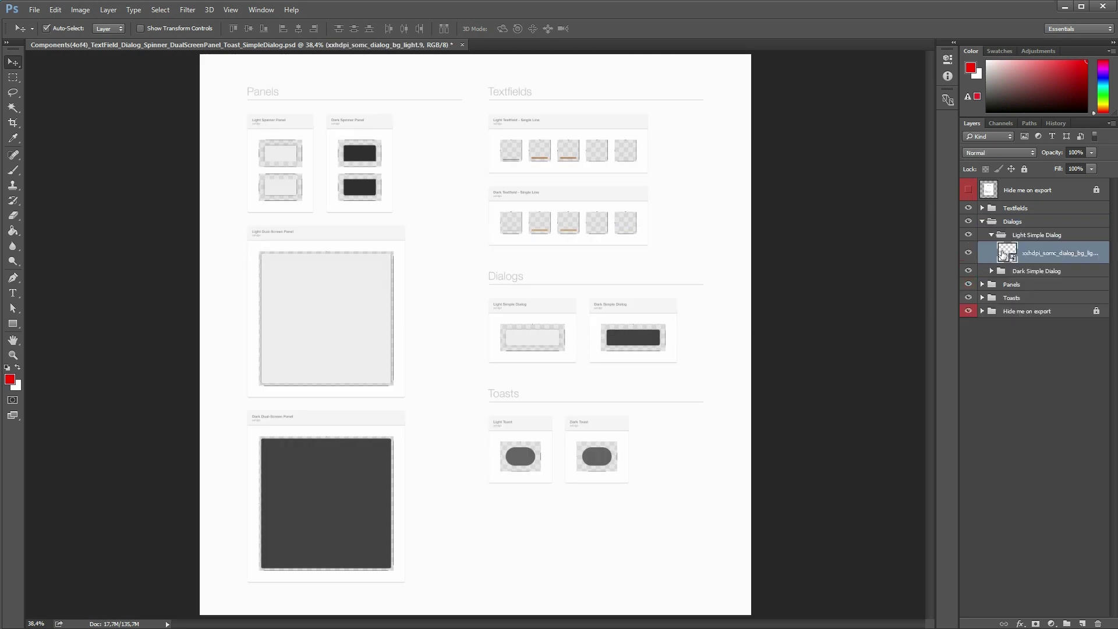
double_click(1004, 253)
key("ctrl+plus")
key("ctrl+plus")
key("ctrl+plus")
key("ctrl+plus")
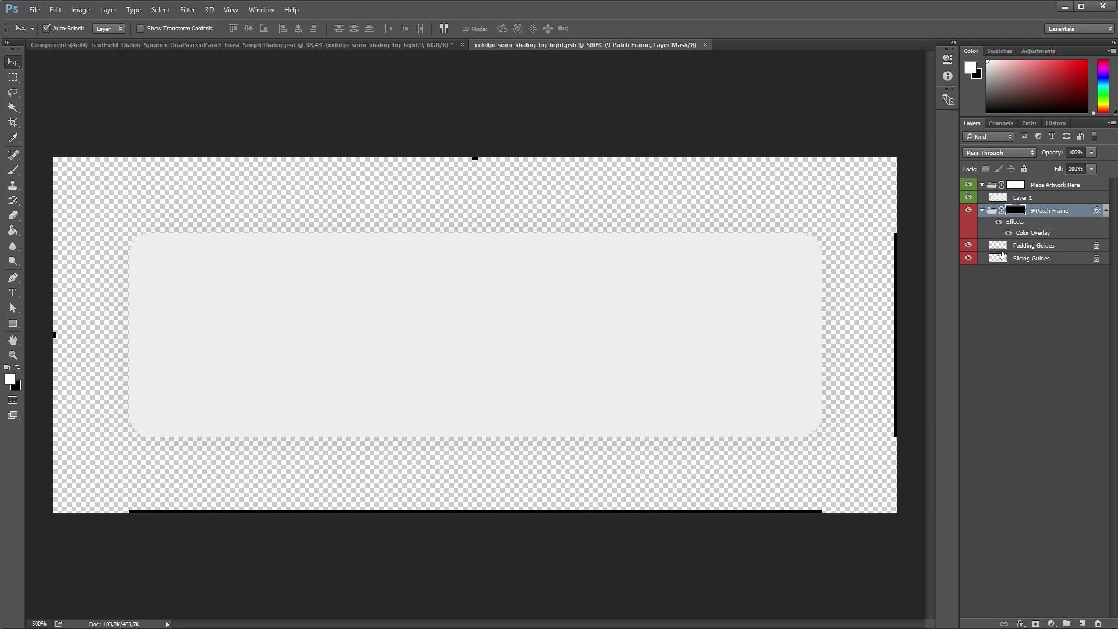
Step: Inspect the Place Artwork Here layers and try a red brush stroke on Layer 1, then undo it
left_click(1054, 187)
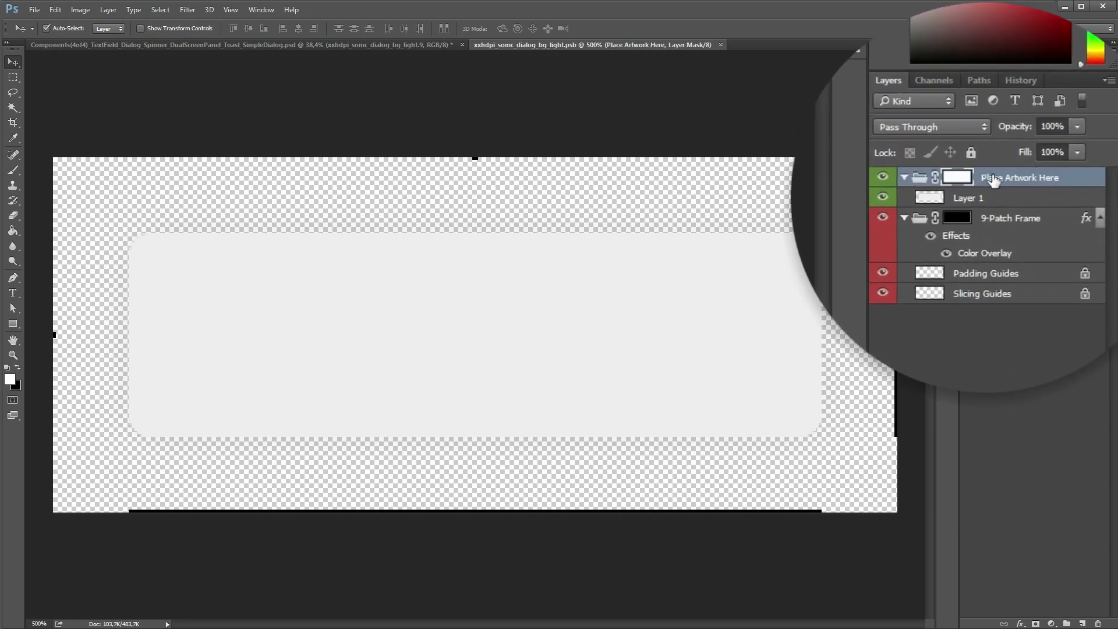
left_click(1023, 219)
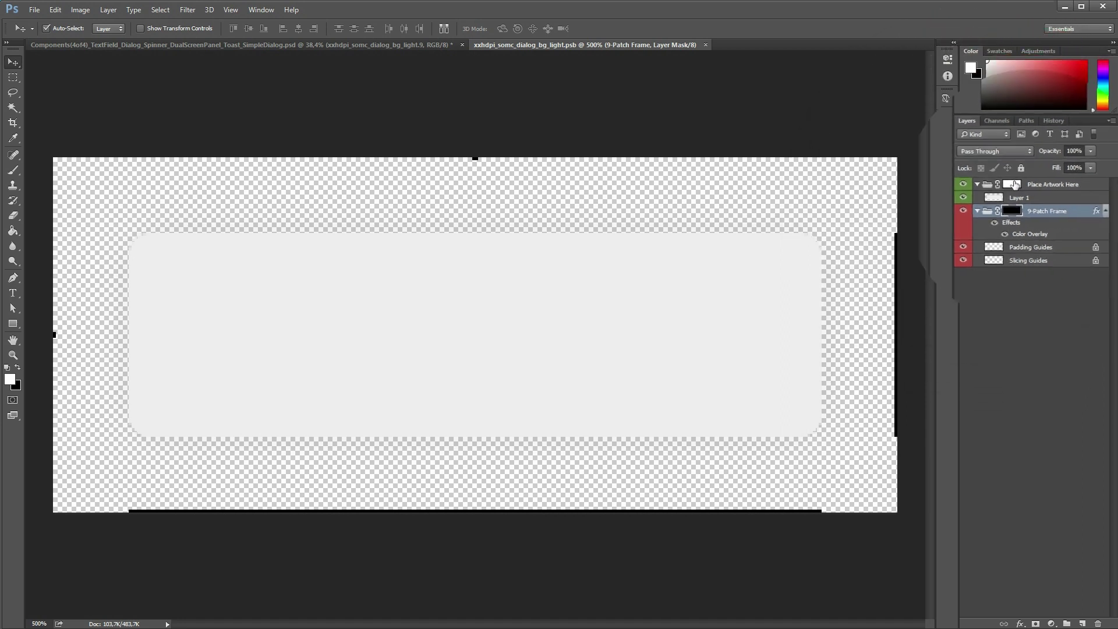
left_click(1015, 185)
left_click(1018, 199)
key("b")
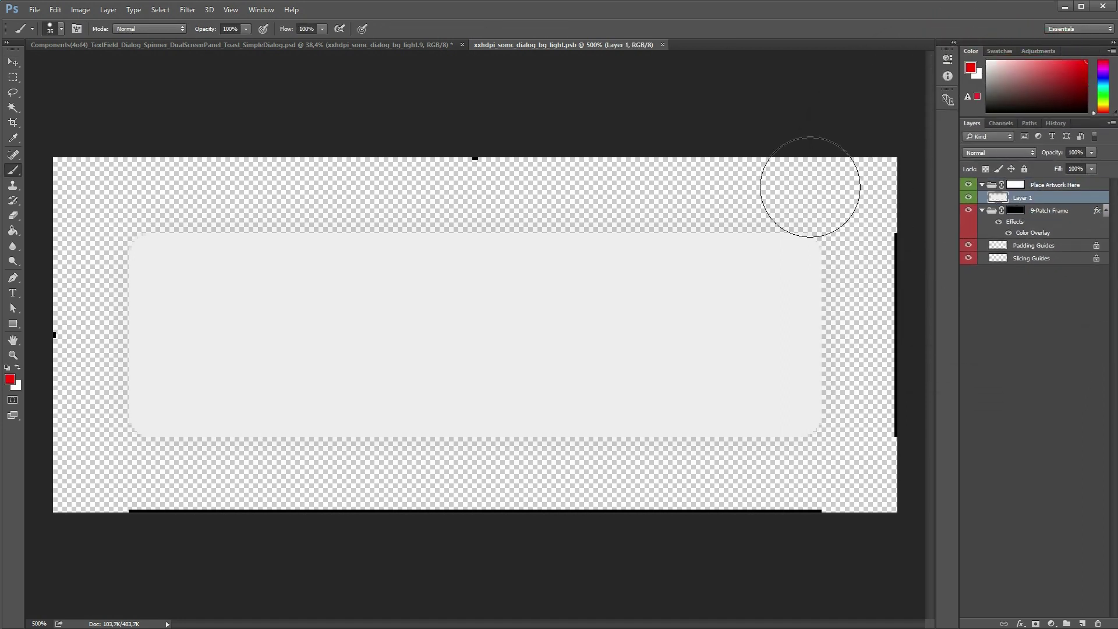
left_click_drag(780, 162, 910, 161)
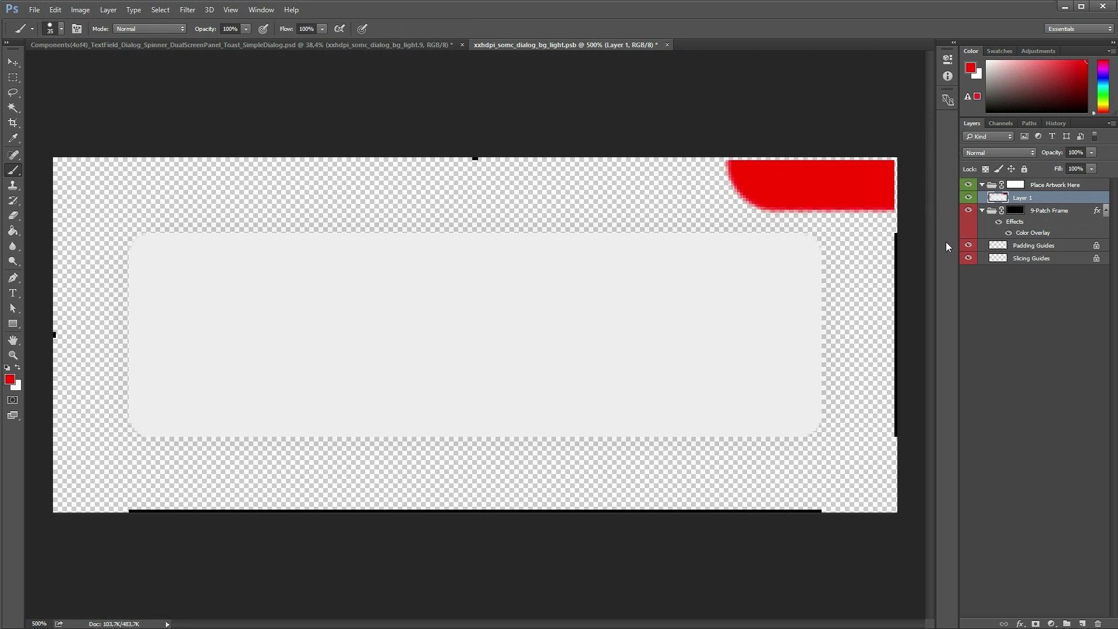
key("ctrl+z")
Step: Extend the black slicing line along the top edge on the Slicing Guides layer
left_click(1028, 215)
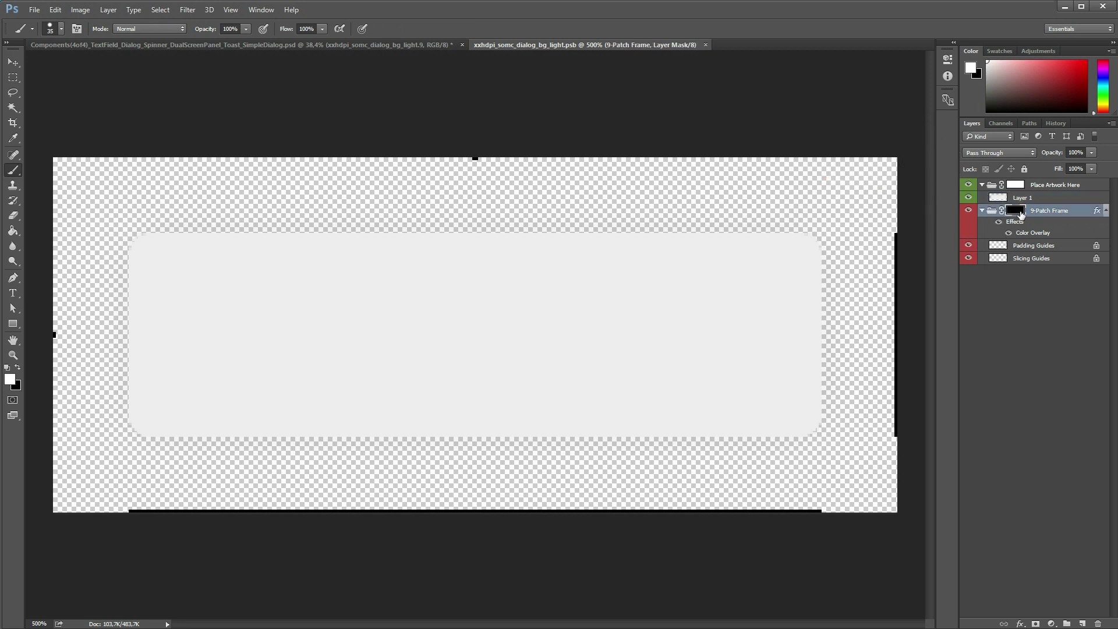
left_click(1025, 260)
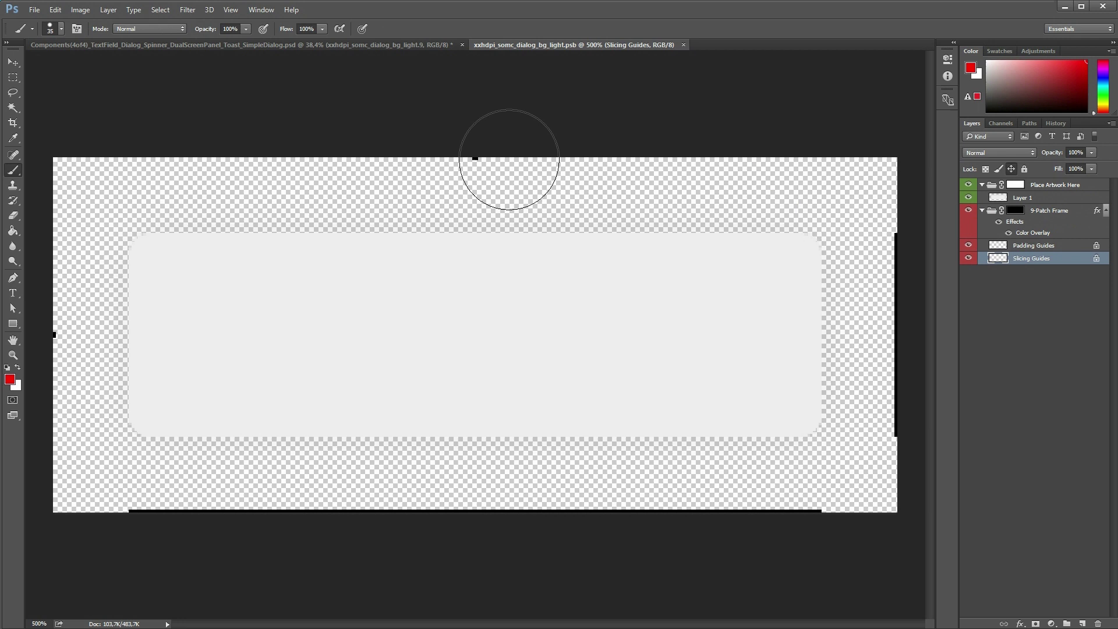
left_click_drag(509, 156, 745, 157)
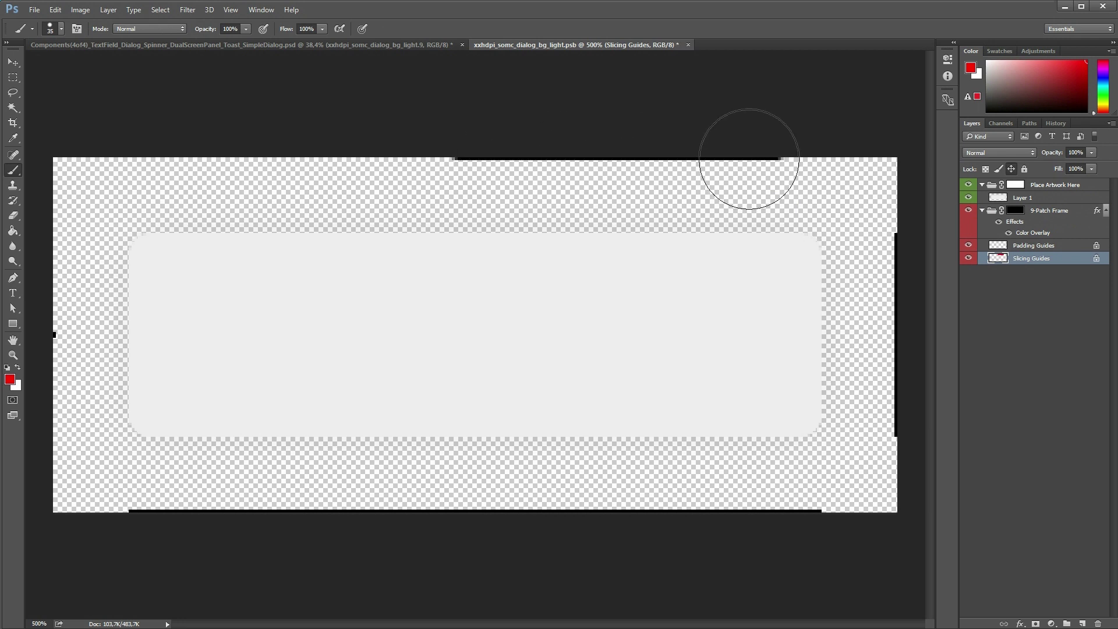
Step: Check the 9-Patch Frame's Color Overlay style and zoom in on the top edge guide
double_click(1093, 212)
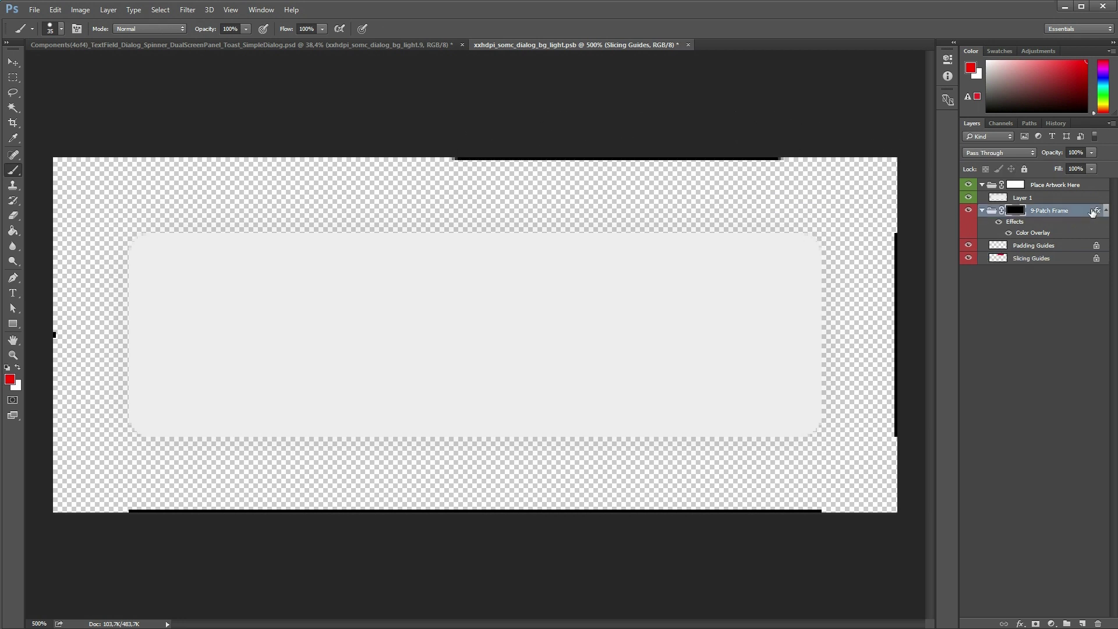
left_click(179, 321)
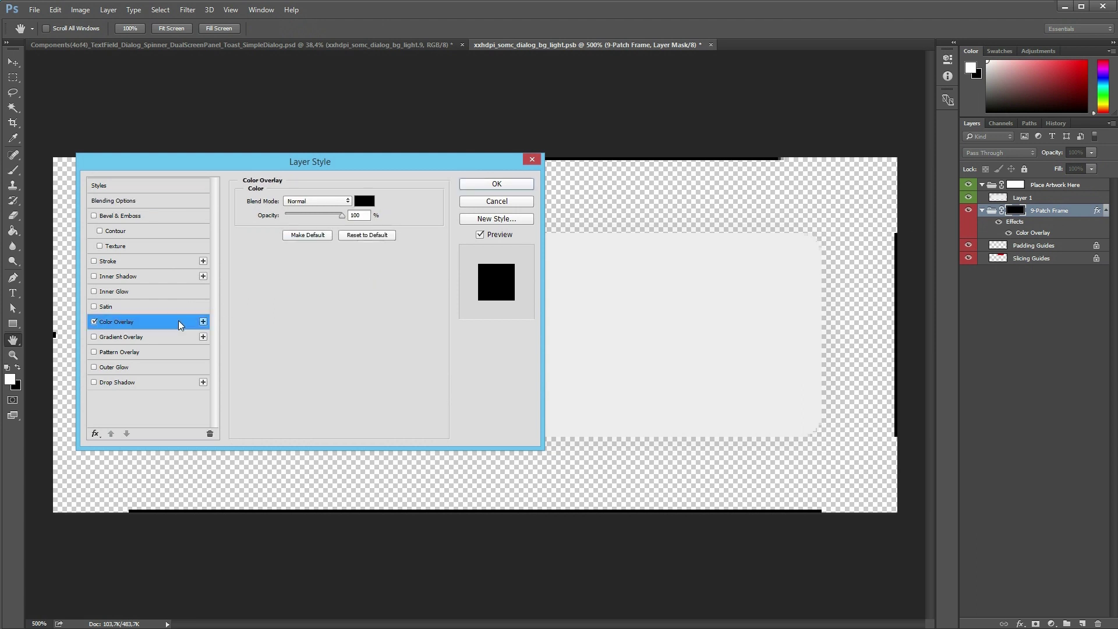
left_click(496, 184)
key("z")
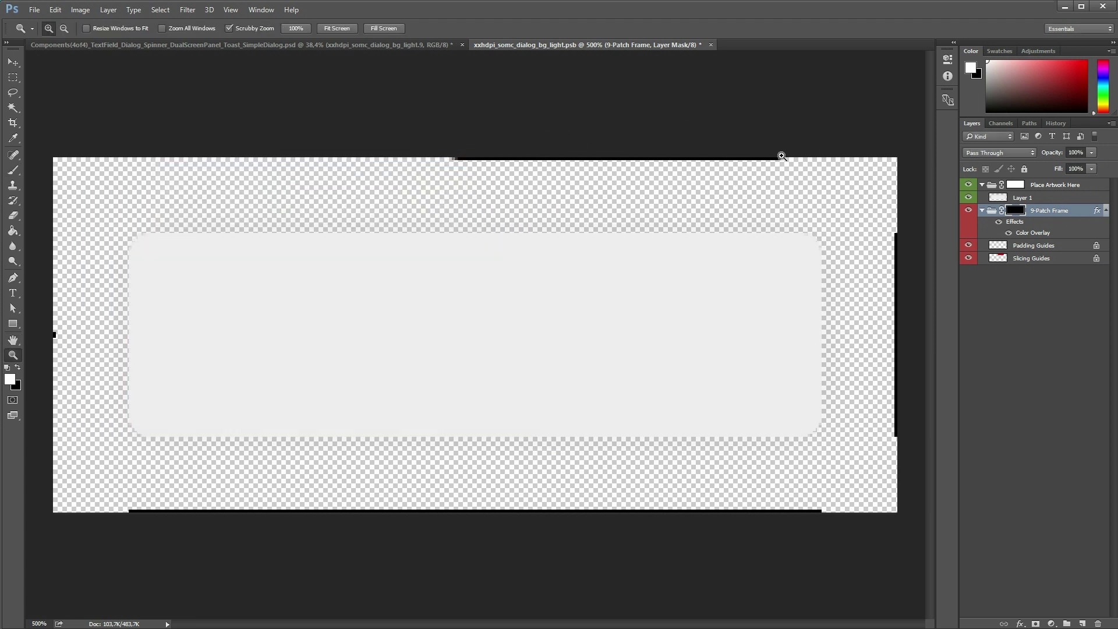
mouse_move(783, 158)
left_mouse_down()
mouse_move(806, 160)
mouse_move(831, 138)
mouse_move(806, 113)
left_mouse_up()
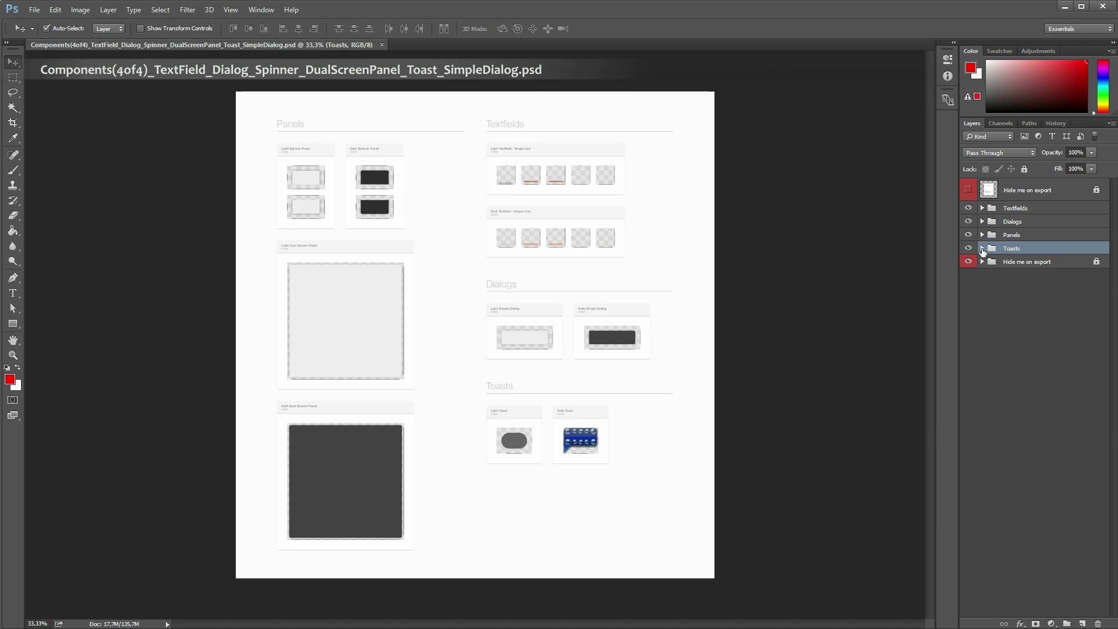
Step: Expand Toasts > Dark Toast and open the dark toast smart object for editing
left_click(982, 248)
left_click(990, 276)
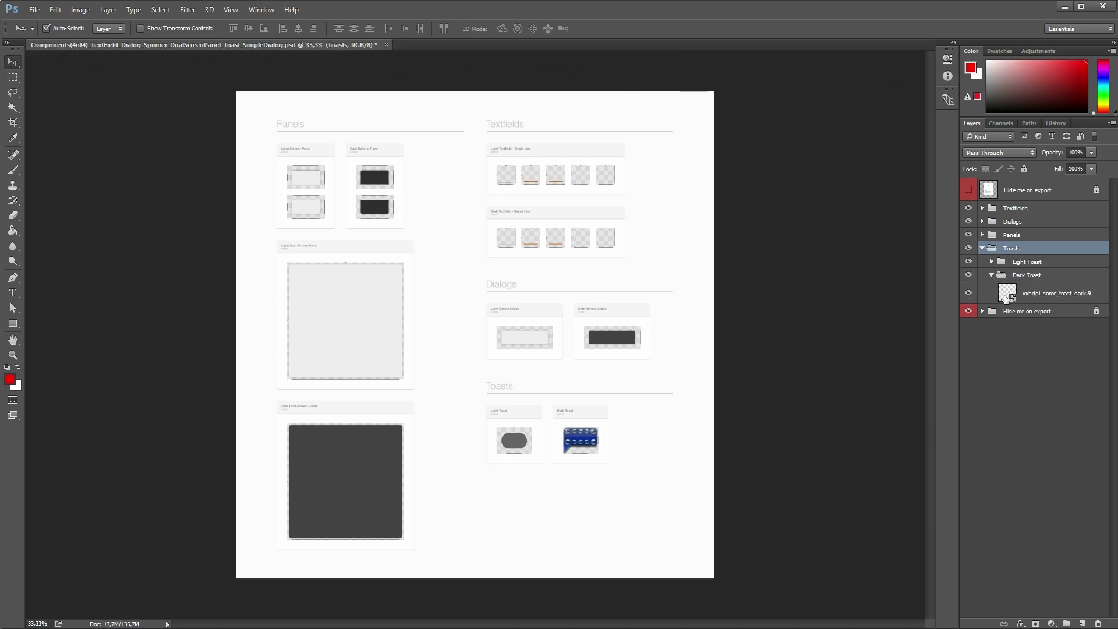
left_click(1008, 294)
double_click(1008, 294)
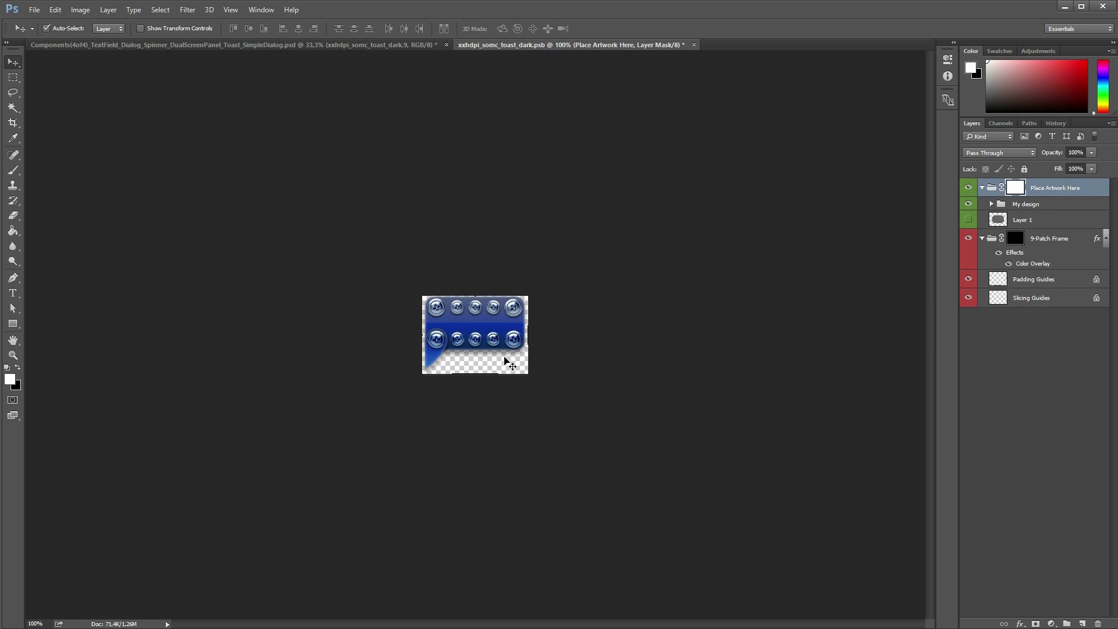
Step: Zoom the toast to 300% and toggle the Padding and Slicing Guides layers off and on
left_click(505, 358)
key("ctrl+plus")
key("ctrl+plus")
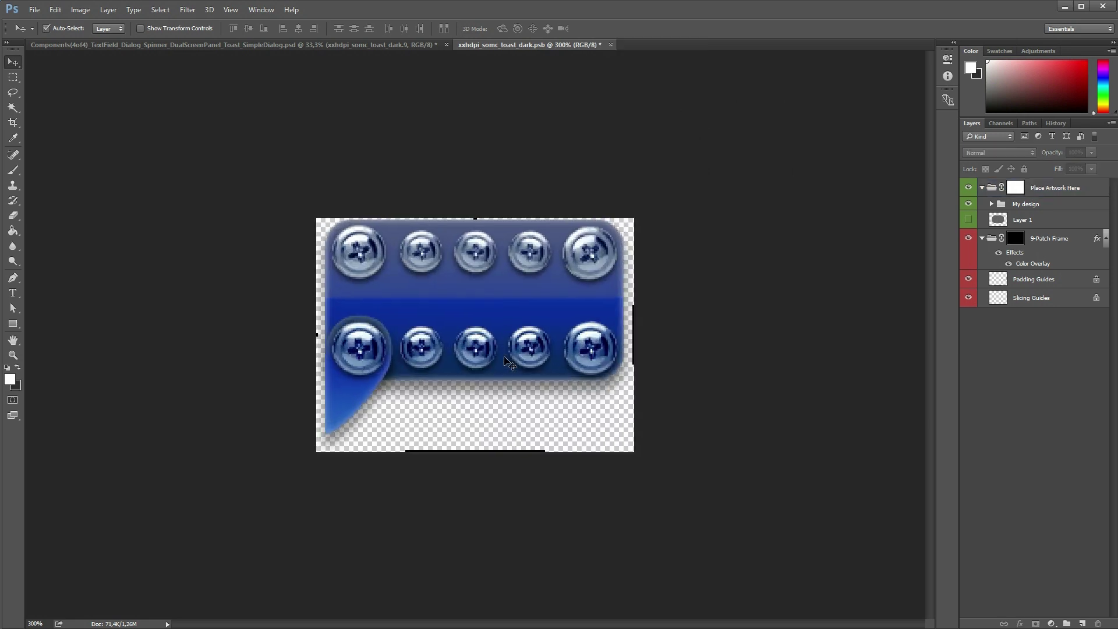
left_click(968, 279)
left_click(968, 298)
left_click(968, 298)
left_click(968, 279)
Step: With 'Hide me on export' hidden, Save for Web all components into the 9-Patch Editor Tutorial folder
left_click(339, 45)
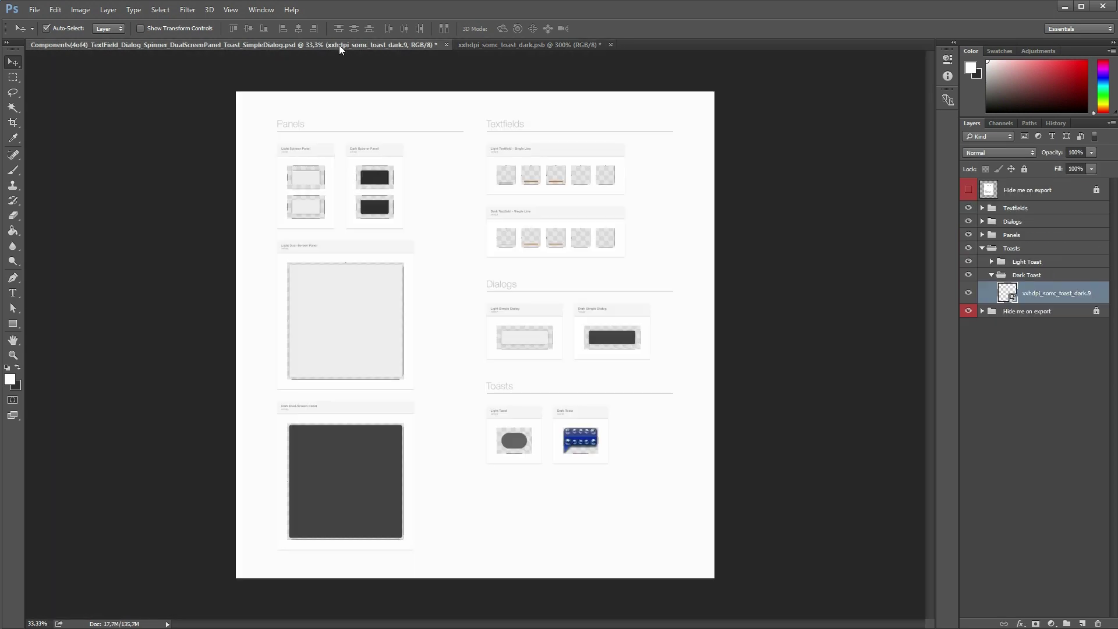
left_click(968, 311)
key("ctrl+alt+shift+s")
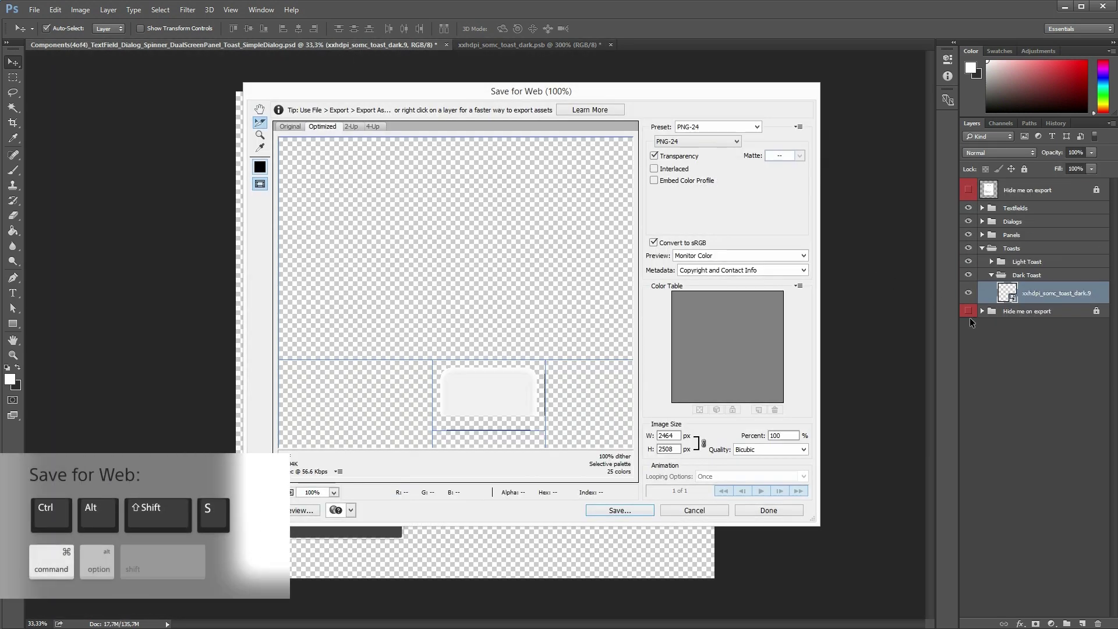
left_click(618, 510)
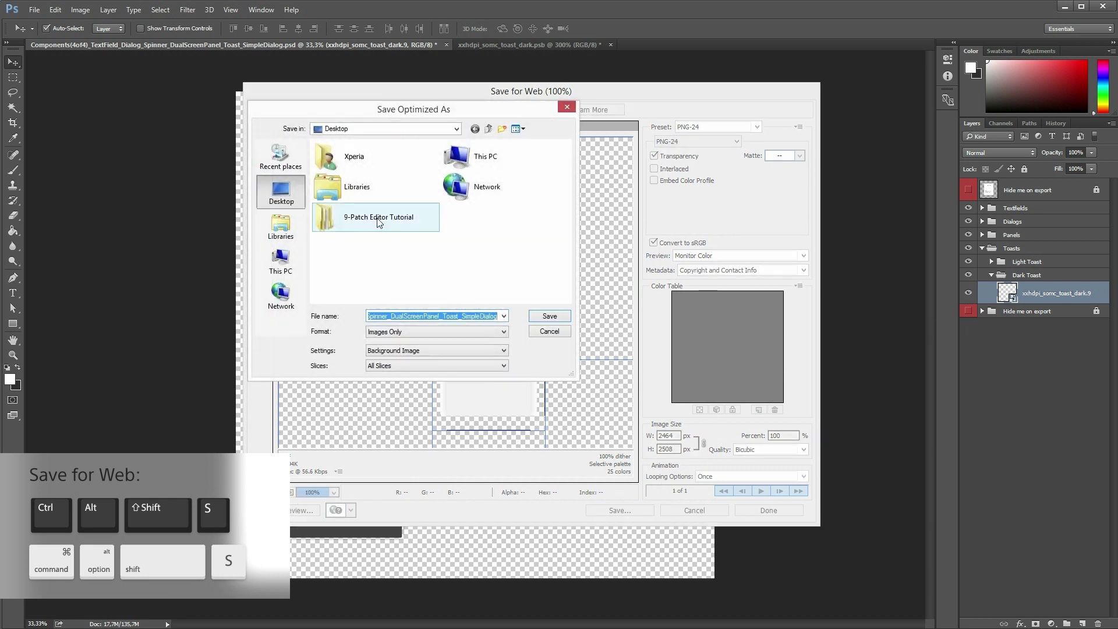
double_click(379, 218)
left_click(549, 316)
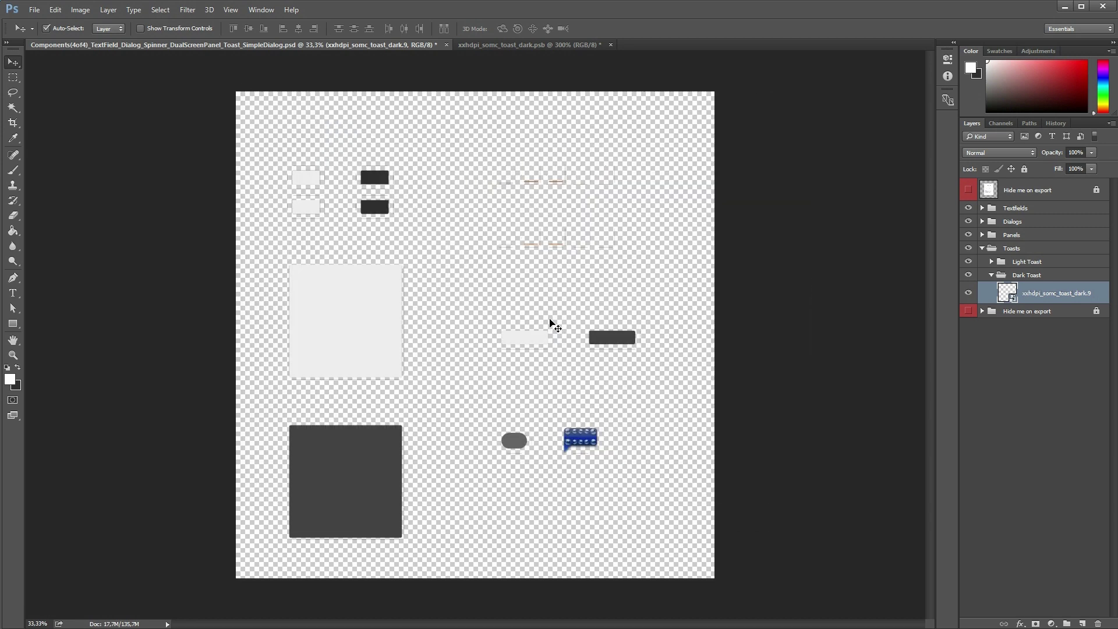
left_click(1063, 7)
Step: In the Components folder, delete all 19 exported images except toast_dark, then go back up
double_click(64, 83)
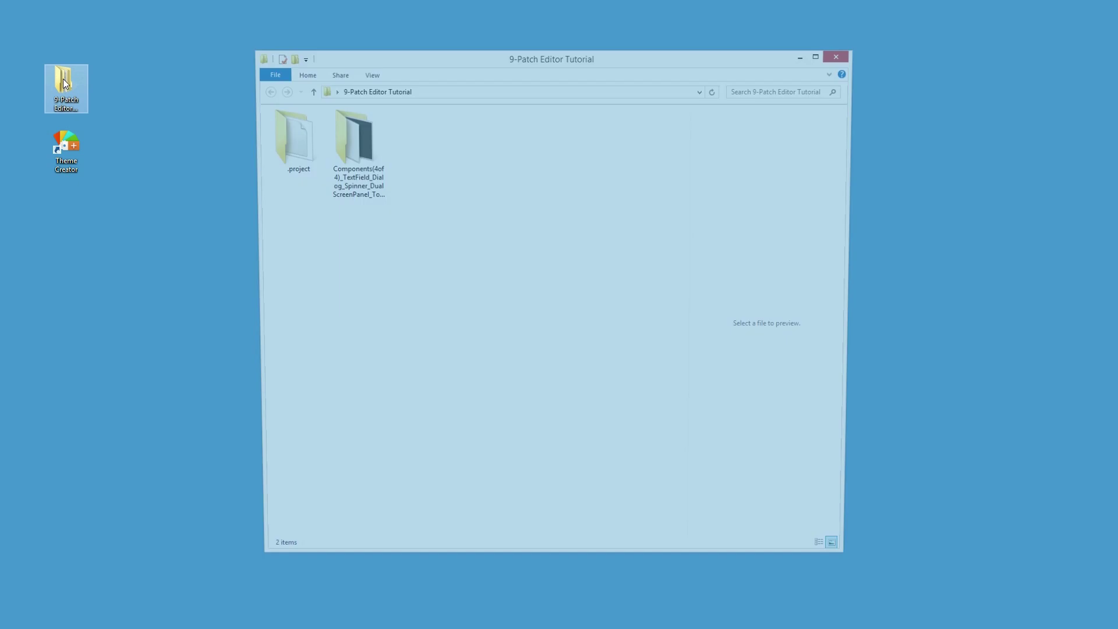
double_click(332, 131)
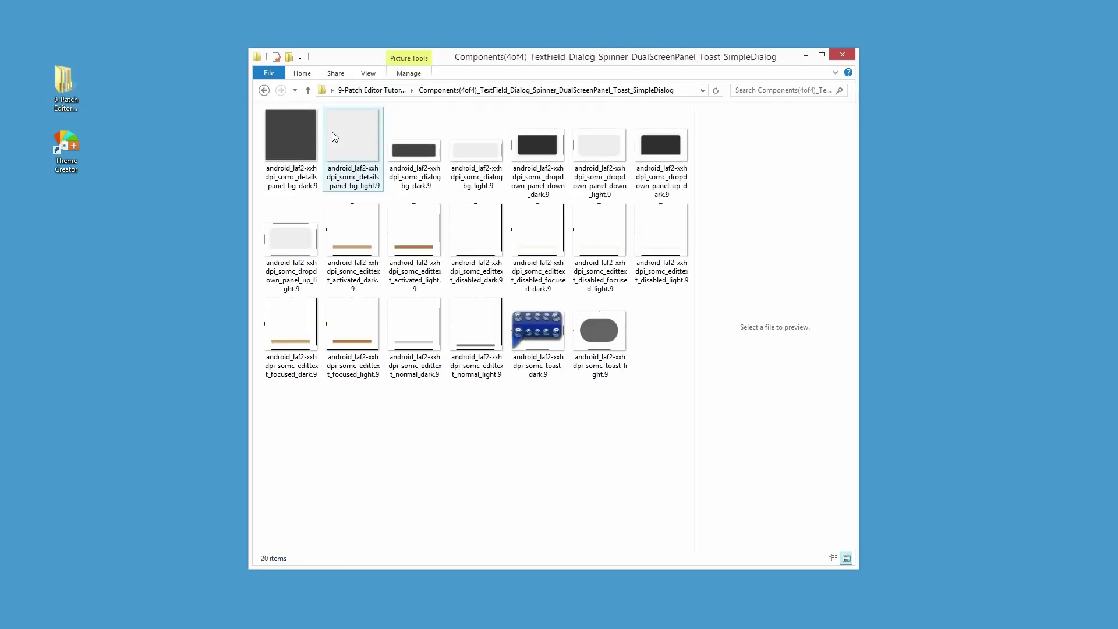
left_click_drag(654, 407, 266, 146)
left_click(546, 323, "ctrl")
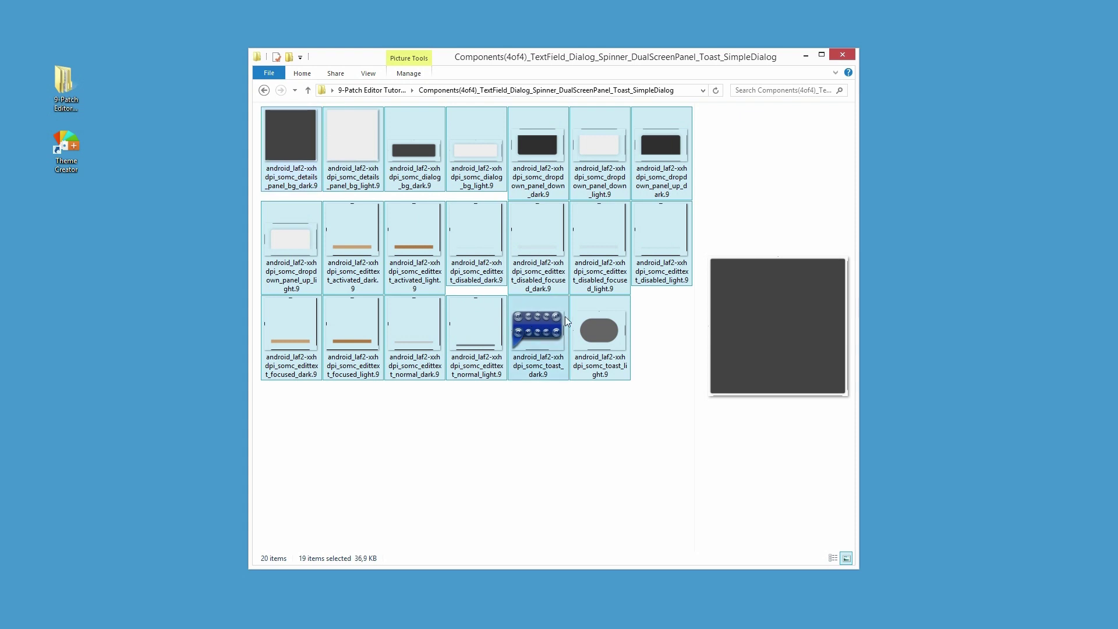
right_click(617, 327)
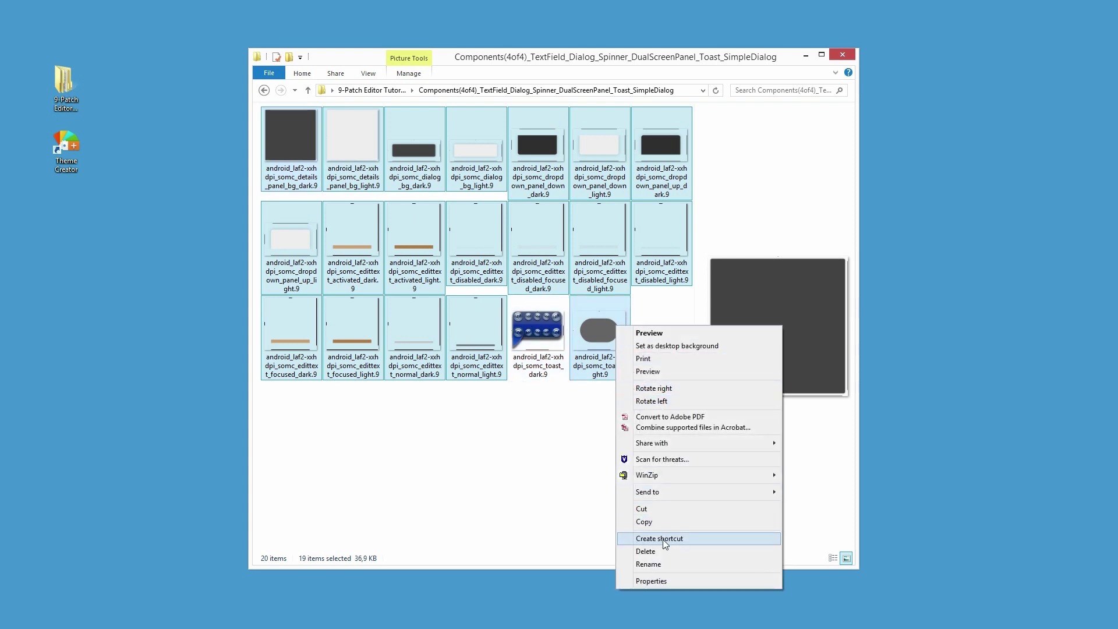
left_click(645, 552)
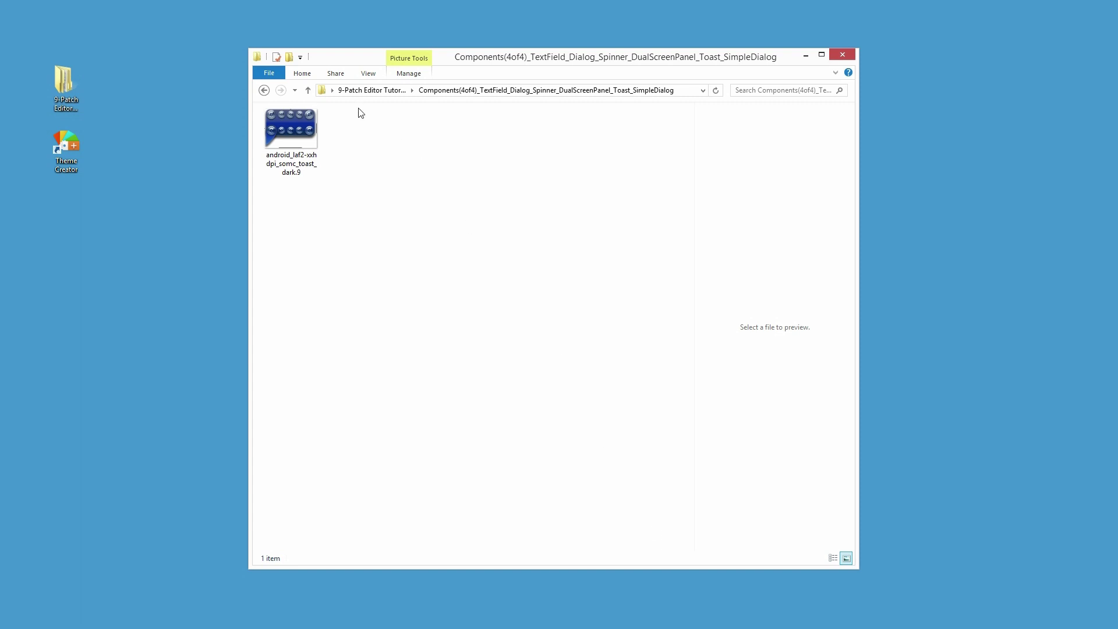
left_click(308, 91)
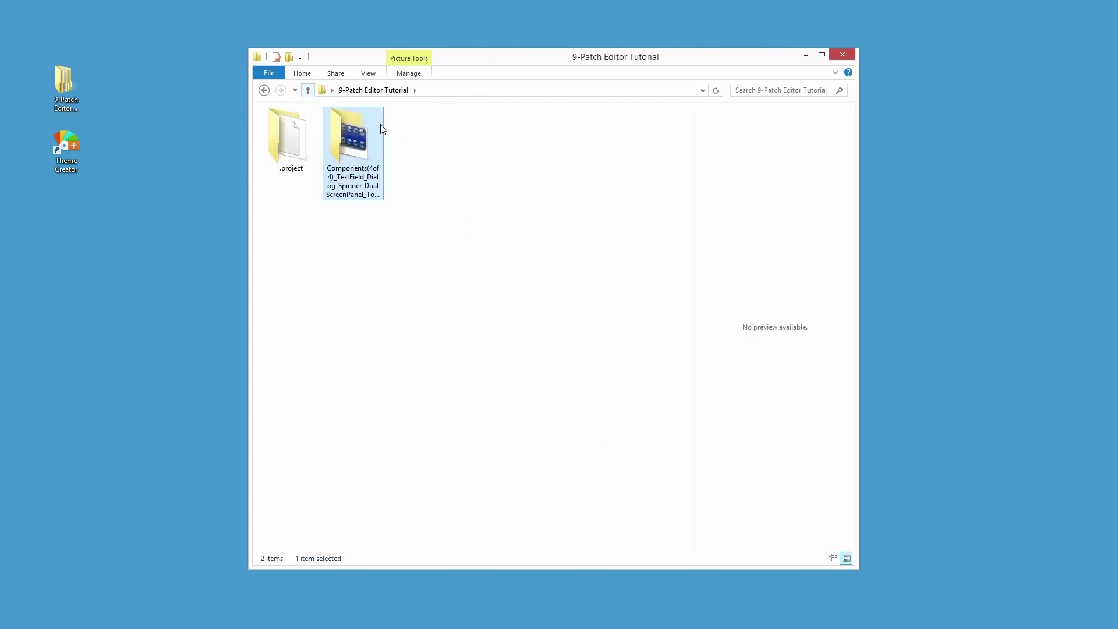
left_click(446, 150)
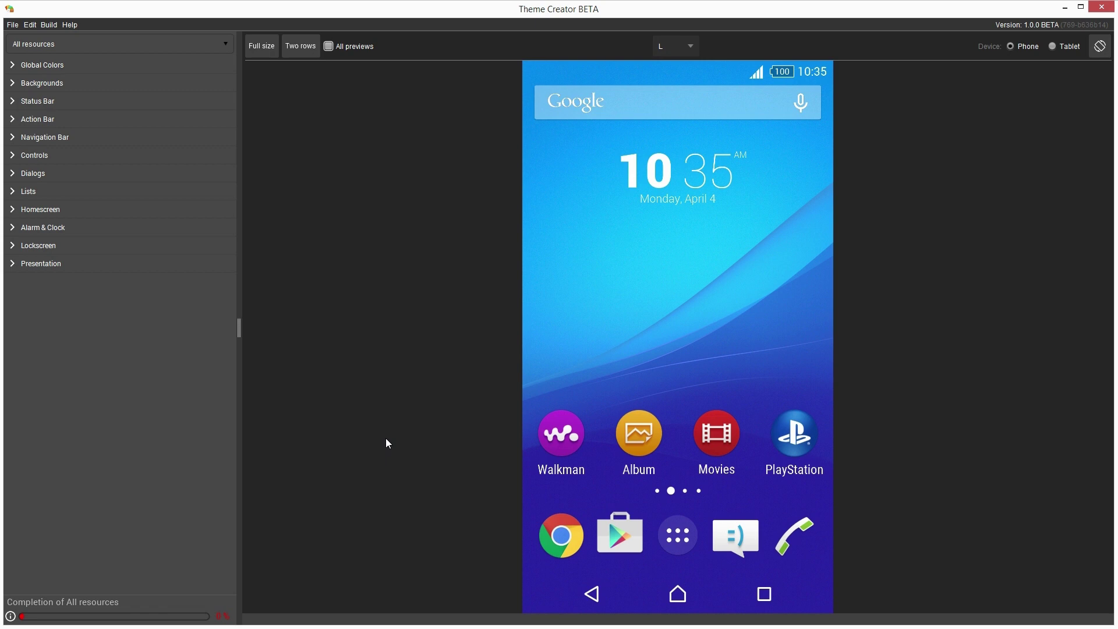
Step: Scan for images and link the found dark toast background into the theme
left_click(12, 25)
left_click(18, 54)
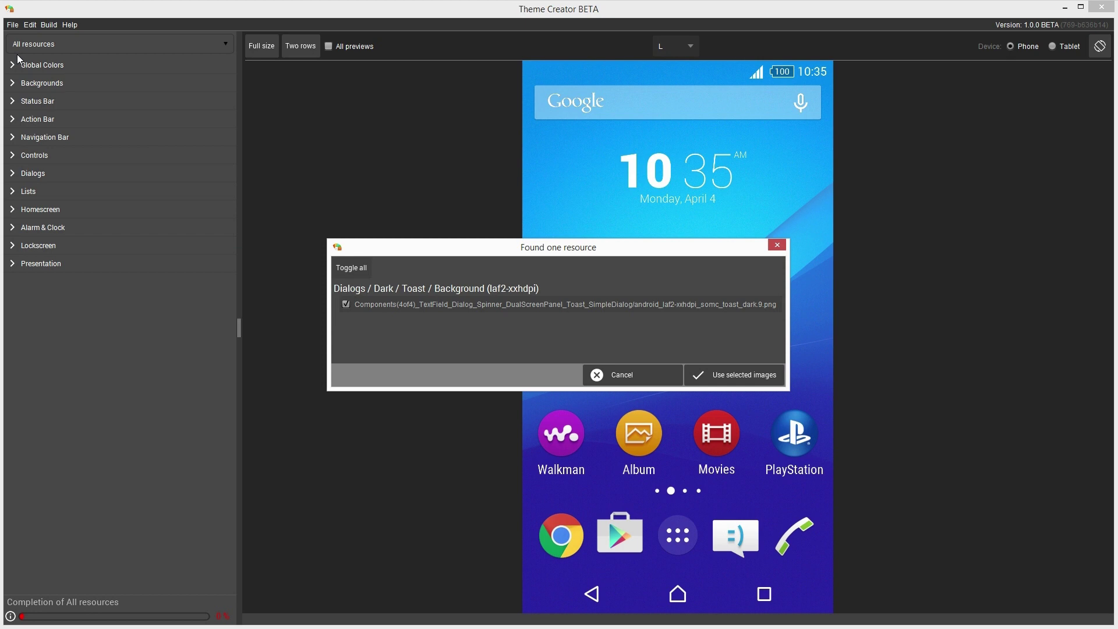
left_click(702, 380)
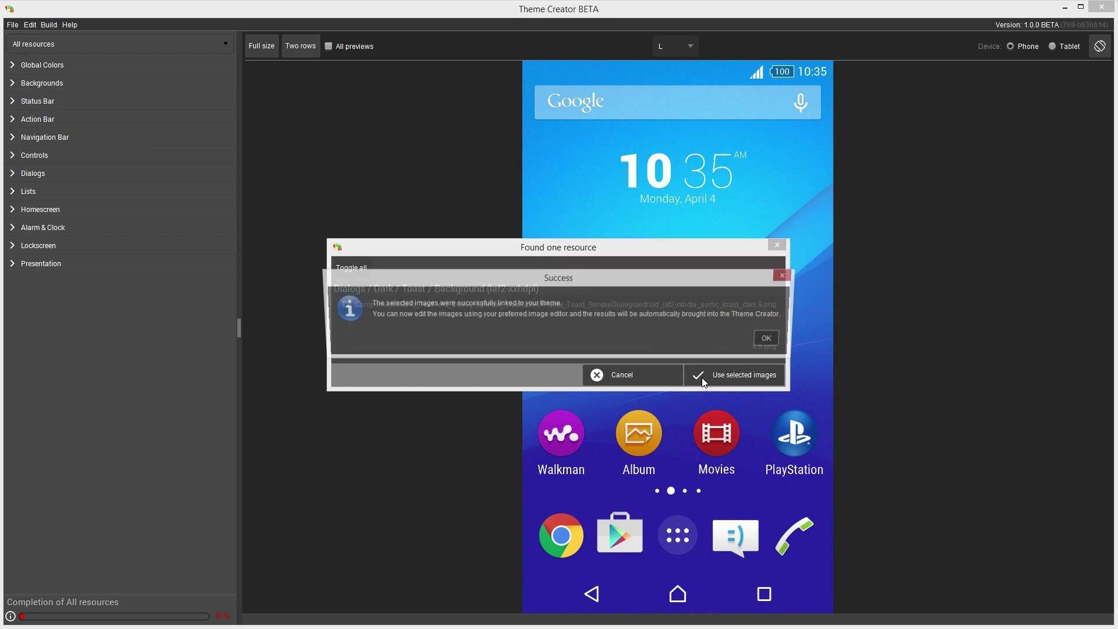
left_click(773, 339)
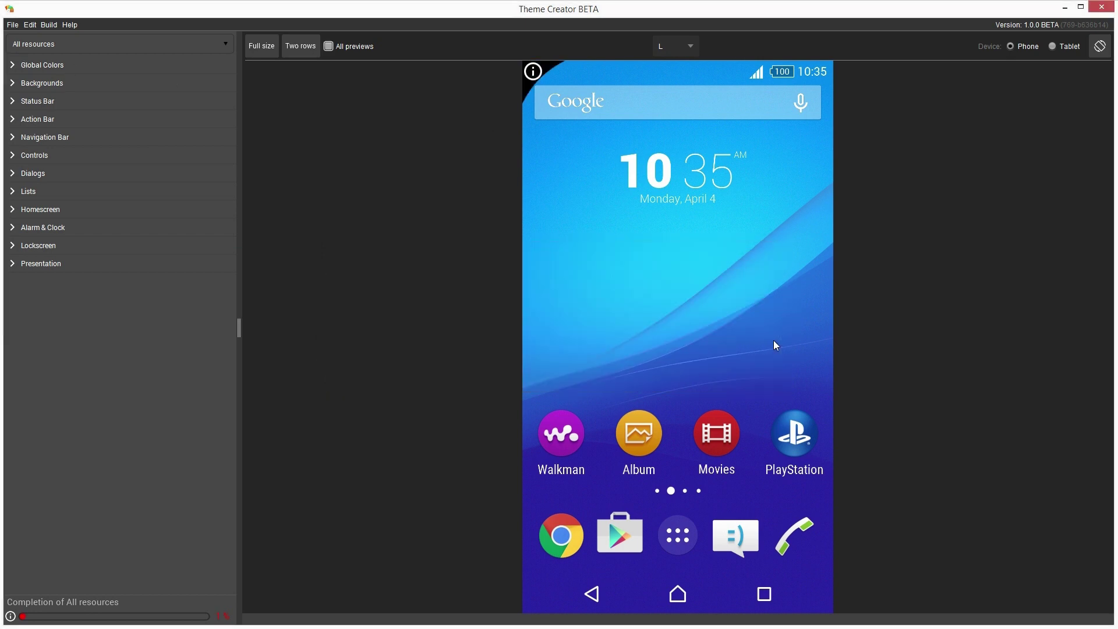
Step: Under Dialogs > Dark, preview the Toast Background and open its resource options
left_click(125, 173)
left_click(98, 208)
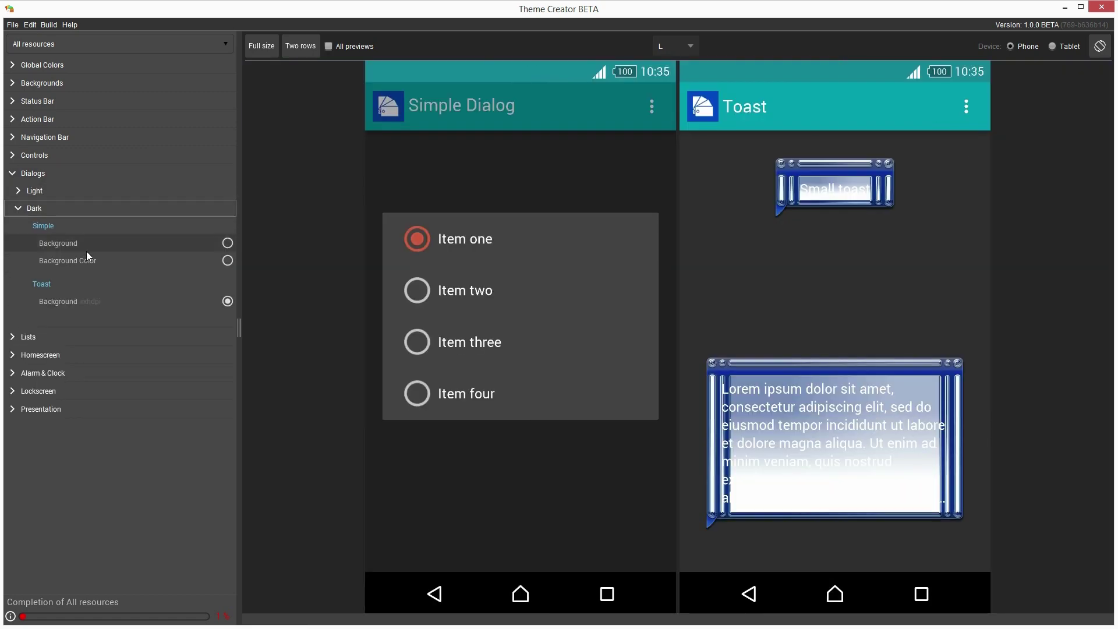
left_click(84, 301)
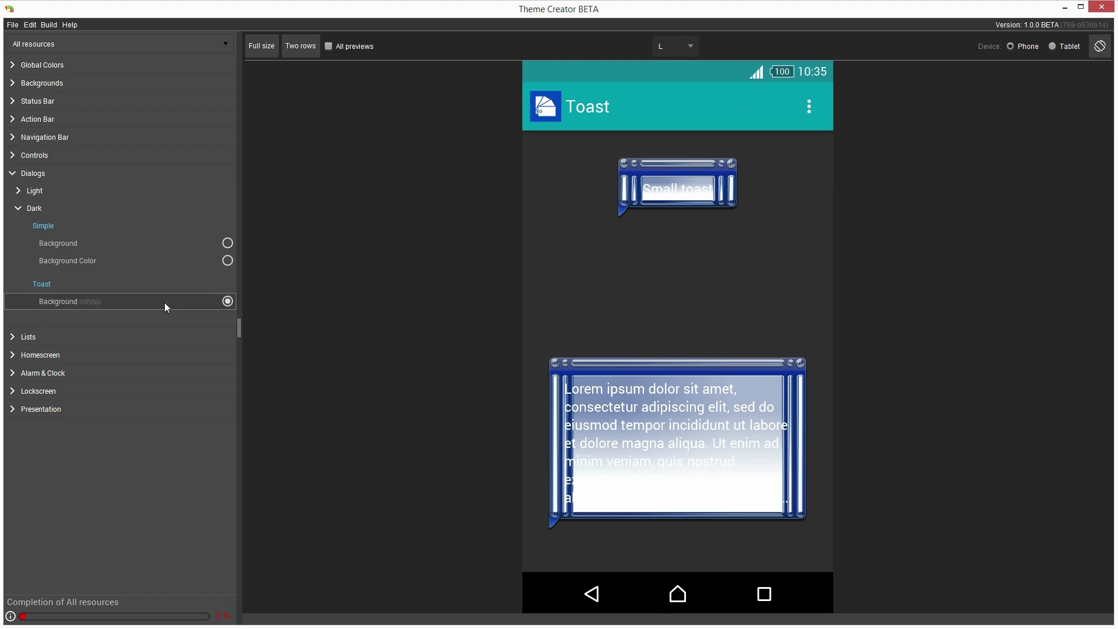
left_click(227, 302)
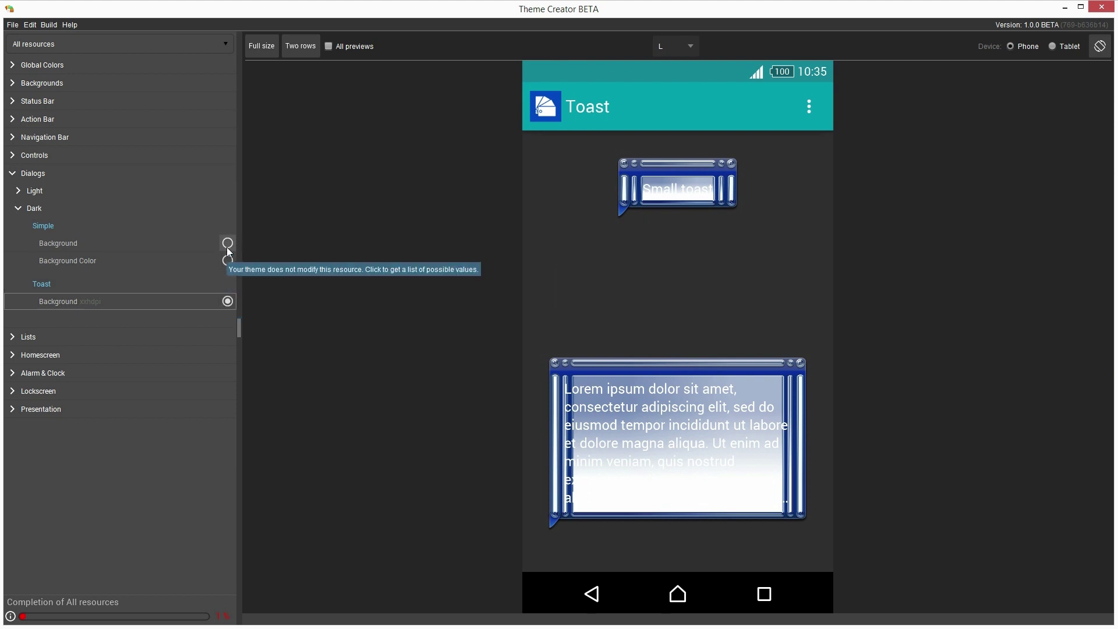
left_click(228, 301)
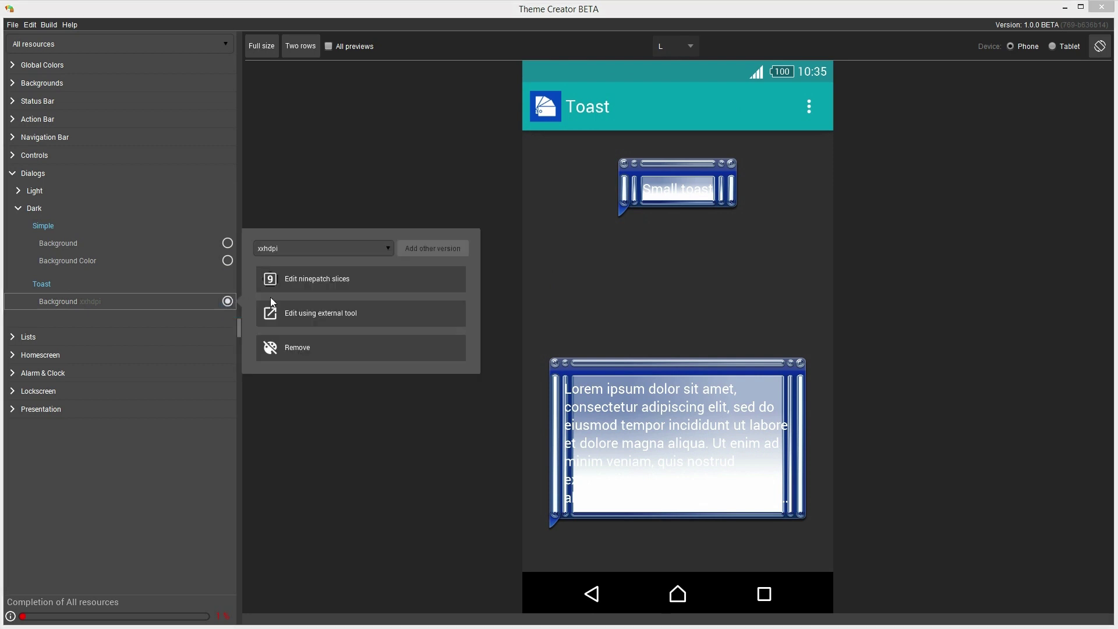
Step: In the ninepatch editor, enlarge the previews and move the top and left stretch guides between rivets
left_click(305, 283)
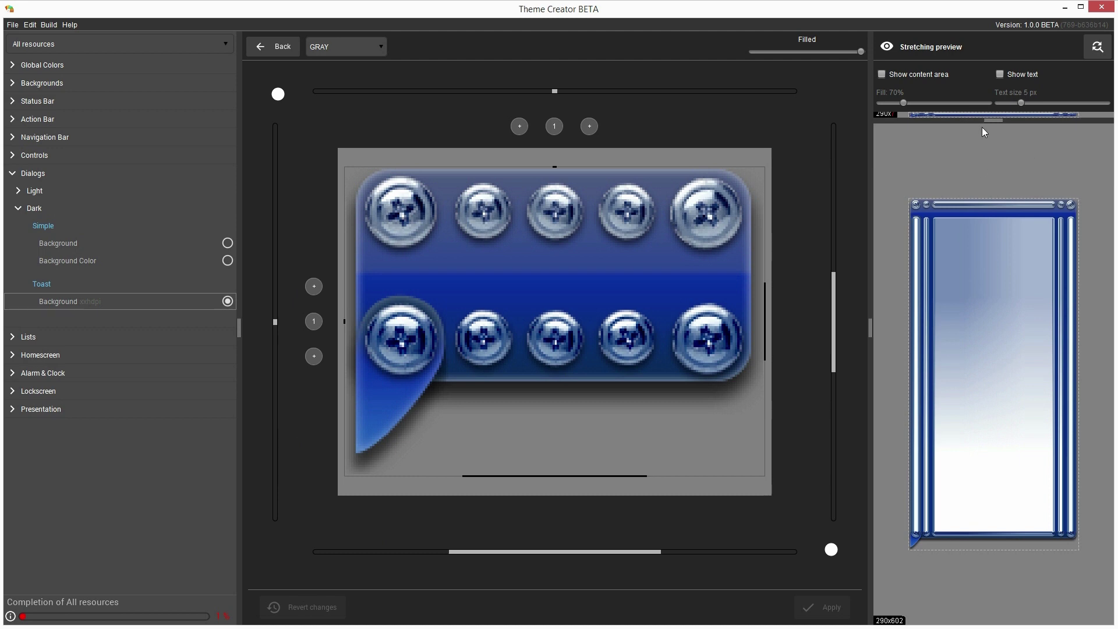
left_click_drag(997, 121, 1004, 307)
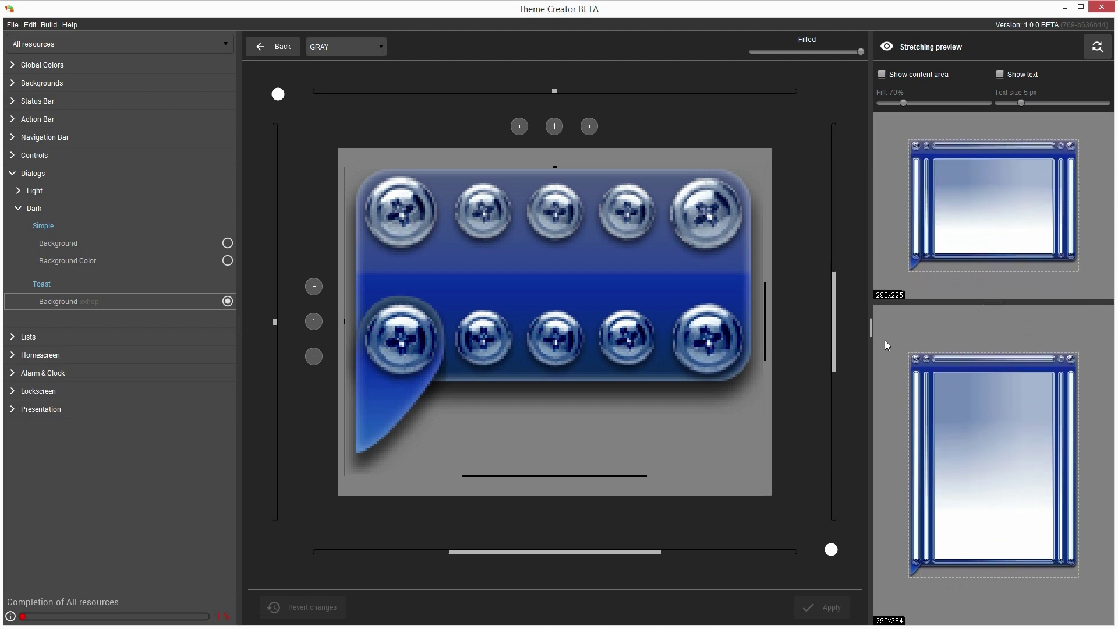
mouse_move(870, 326)
left_mouse_down()
mouse_move(683, 312)
mouse_move(843, 323)
mouse_move(866, 341)
left_mouse_up()
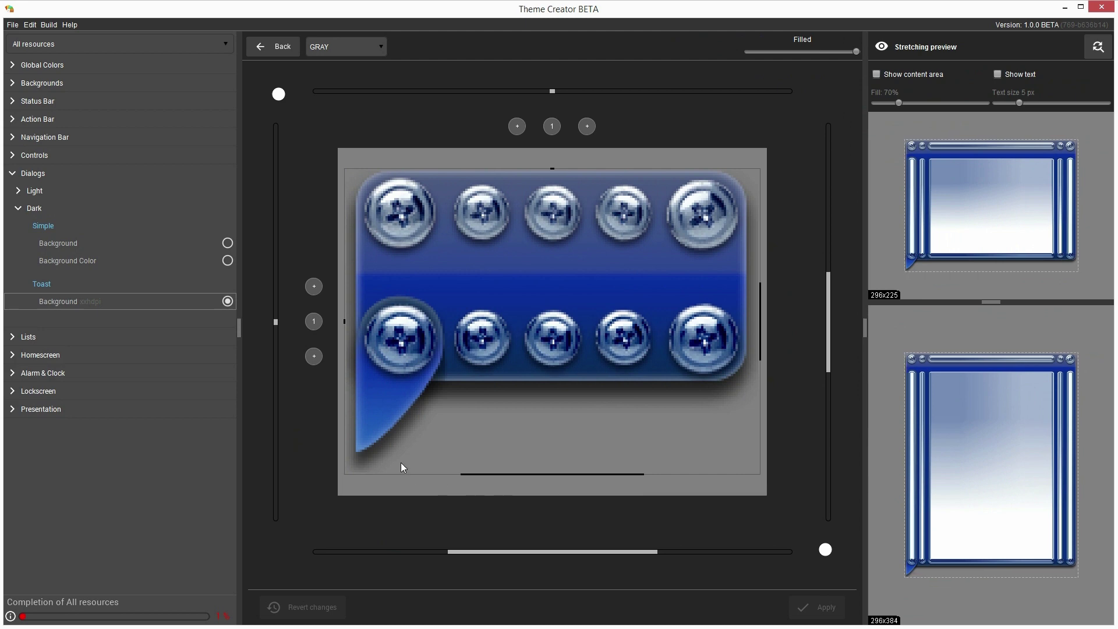
left_click(554, 124)
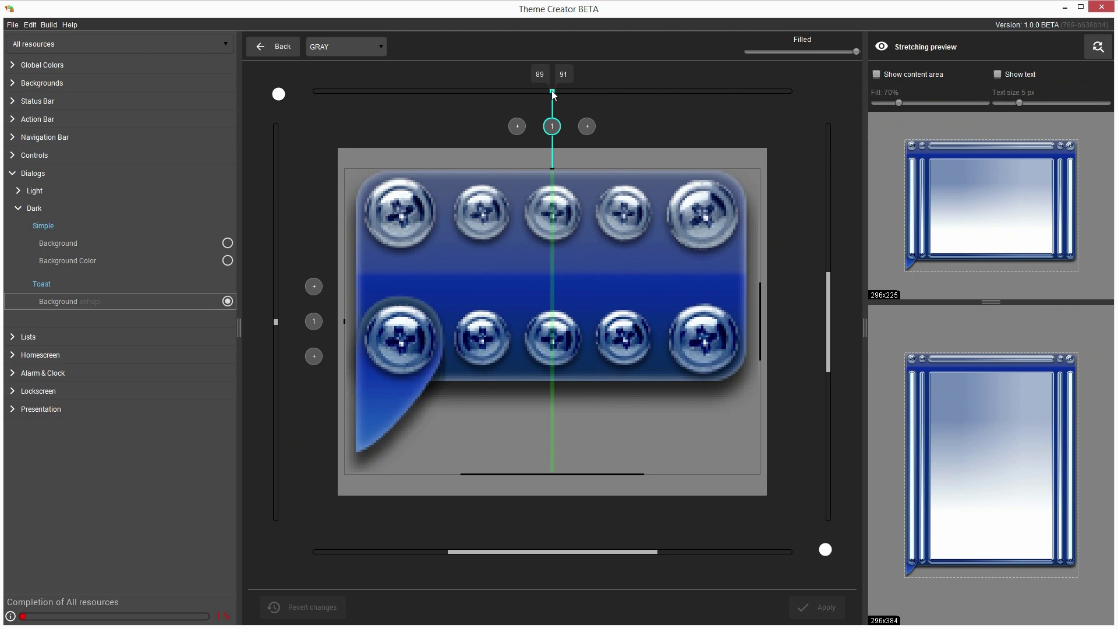
left_click_drag(551, 90, 595, 96)
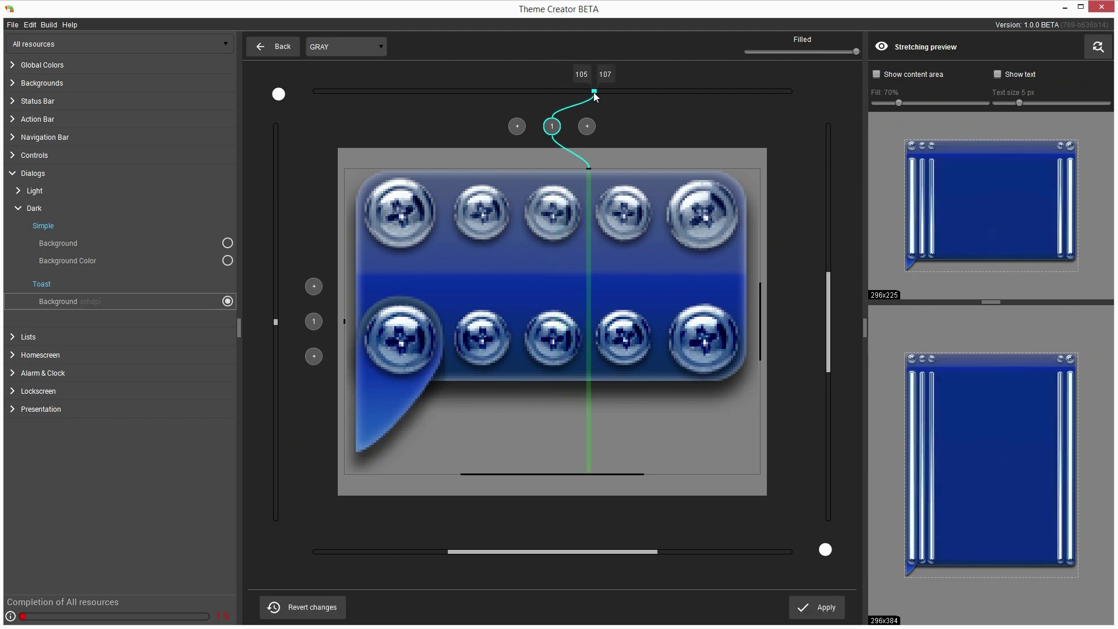
left_click(320, 321)
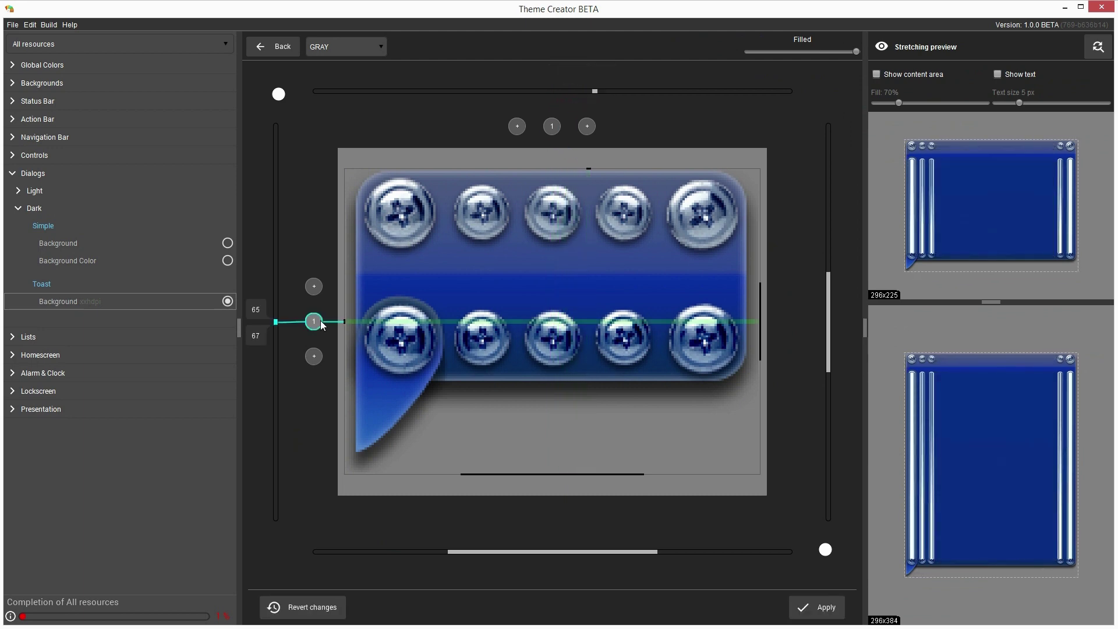
left_click_drag(275, 322, 282, 278)
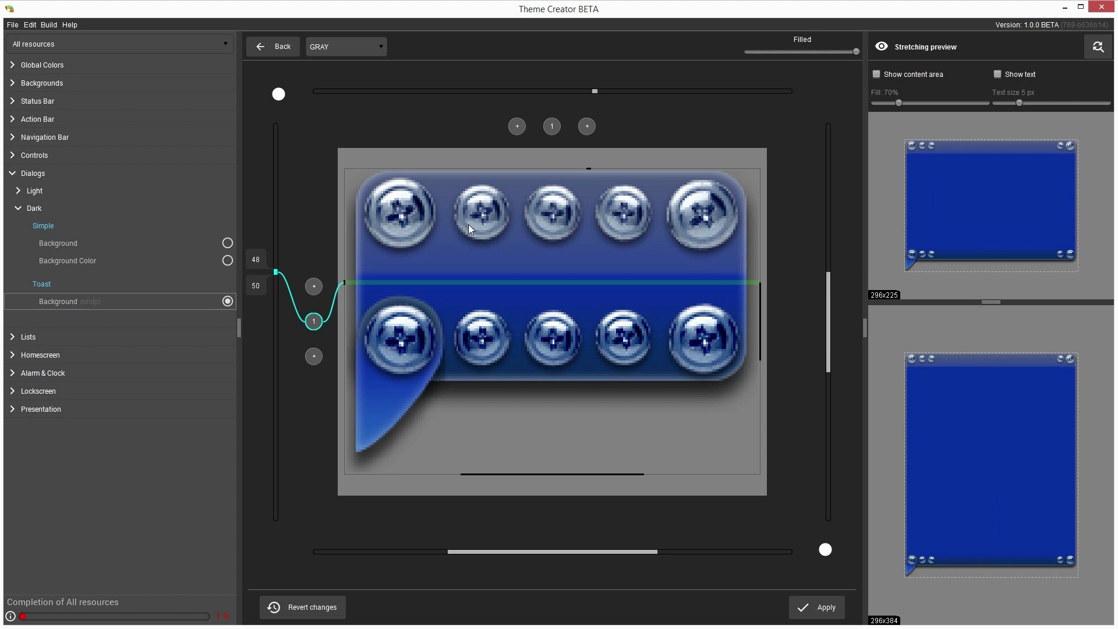
Step: Add two more top stretch patches, setting them to 135–136 and 105–106
left_click(587, 127)
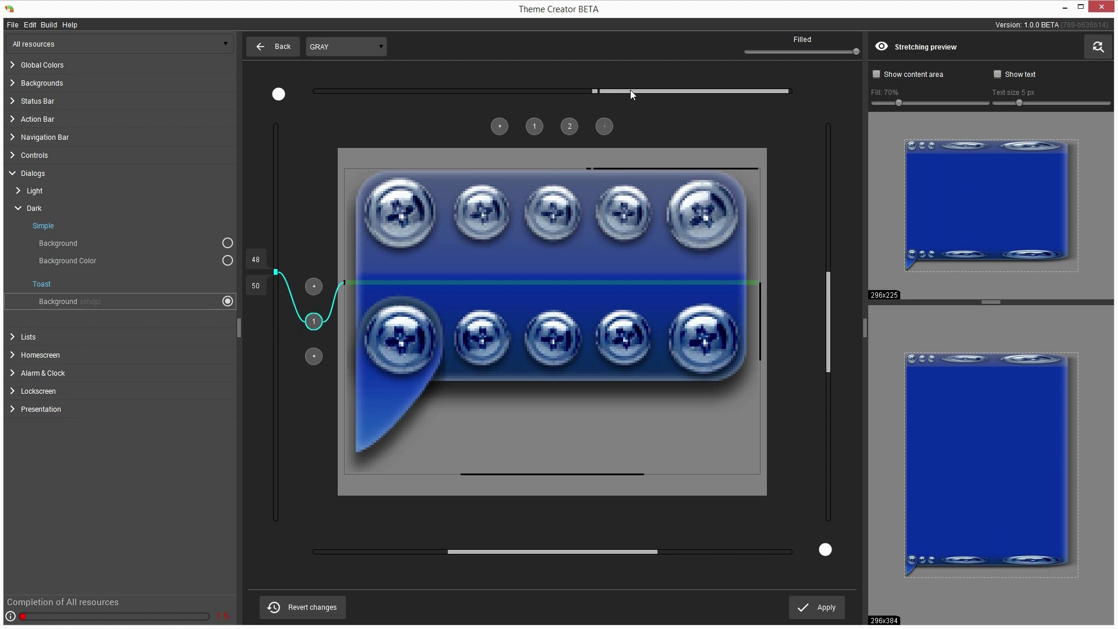
left_click(494, 128)
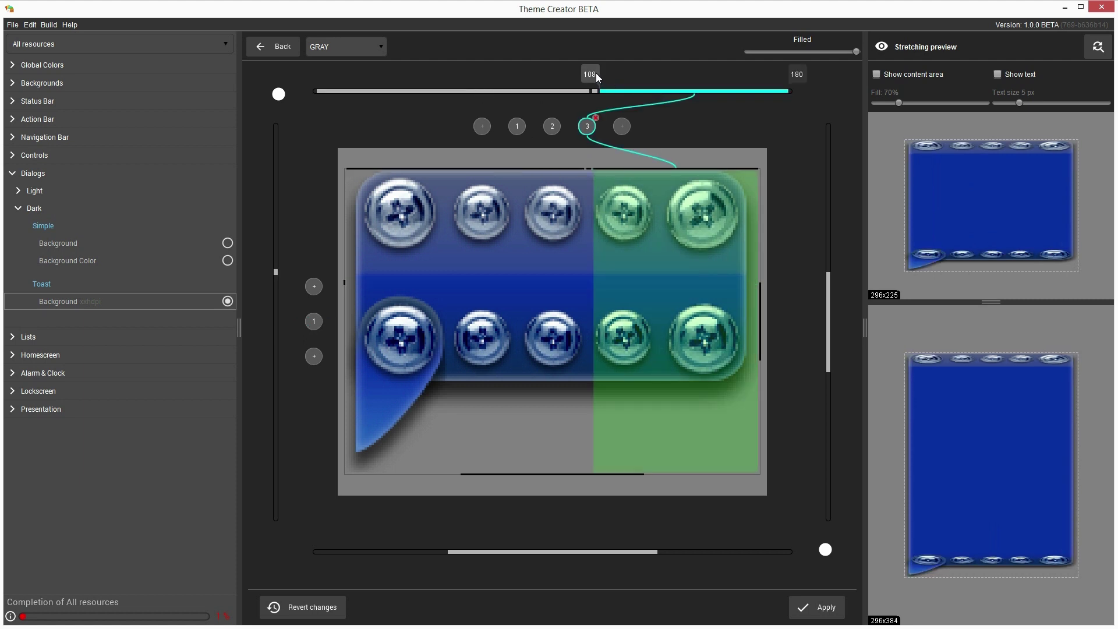
left_click_drag(597, 74, 668, 76)
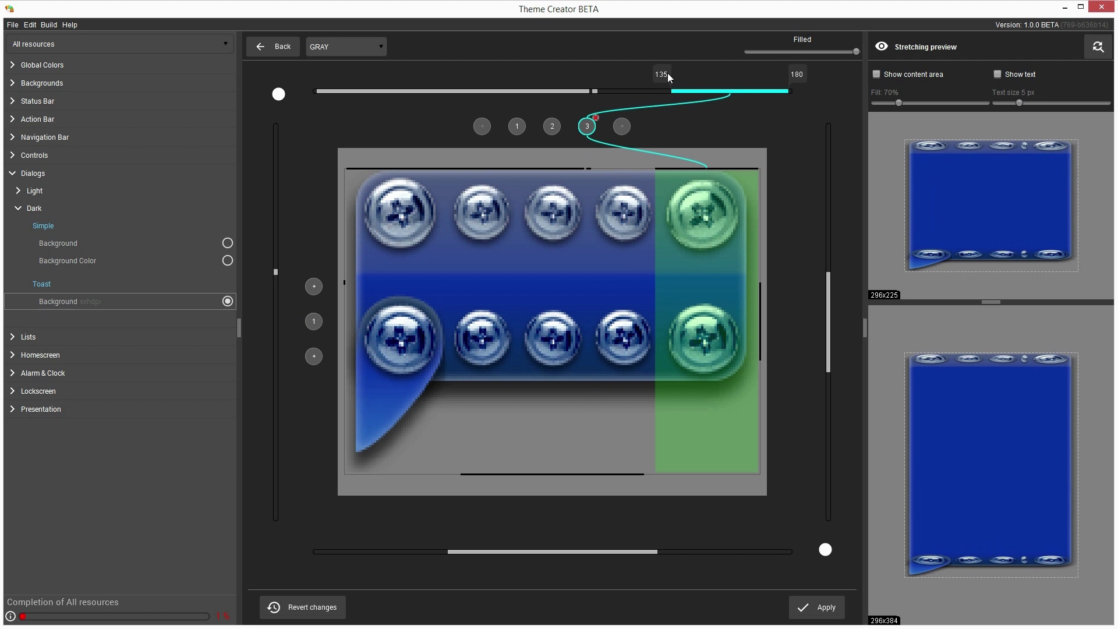
left_click_drag(800, 73, 669, 74)
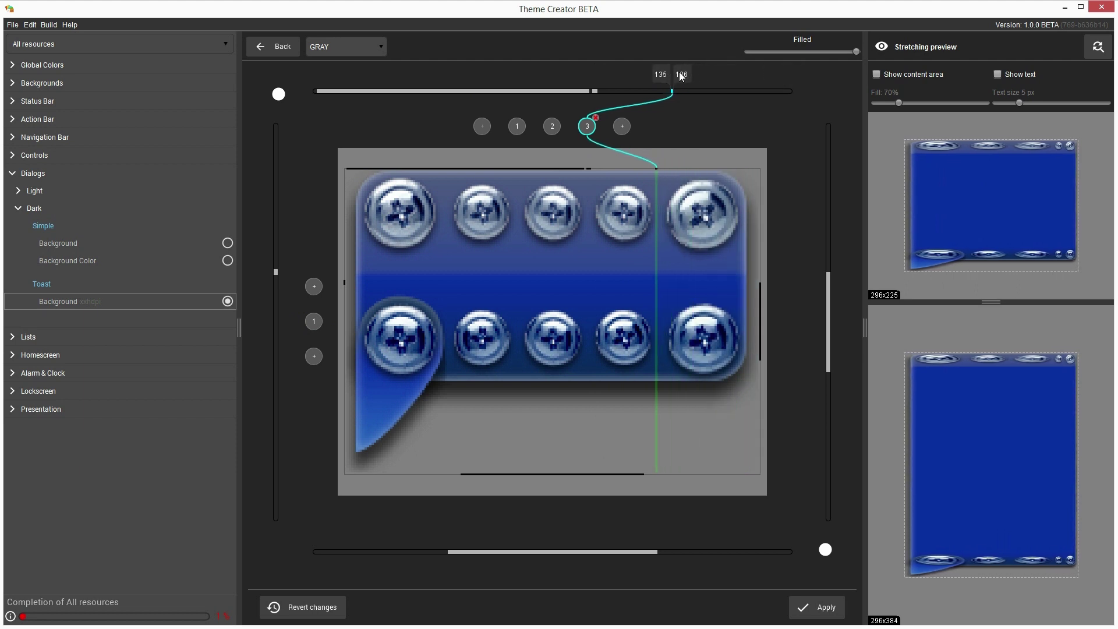
left_click(594, 92)
left_click_drag(610, 75, 608, 75)
Step: Add a fourth top patch at 75–76 and narrow the first patch to 41–42
left_click(494, 89)
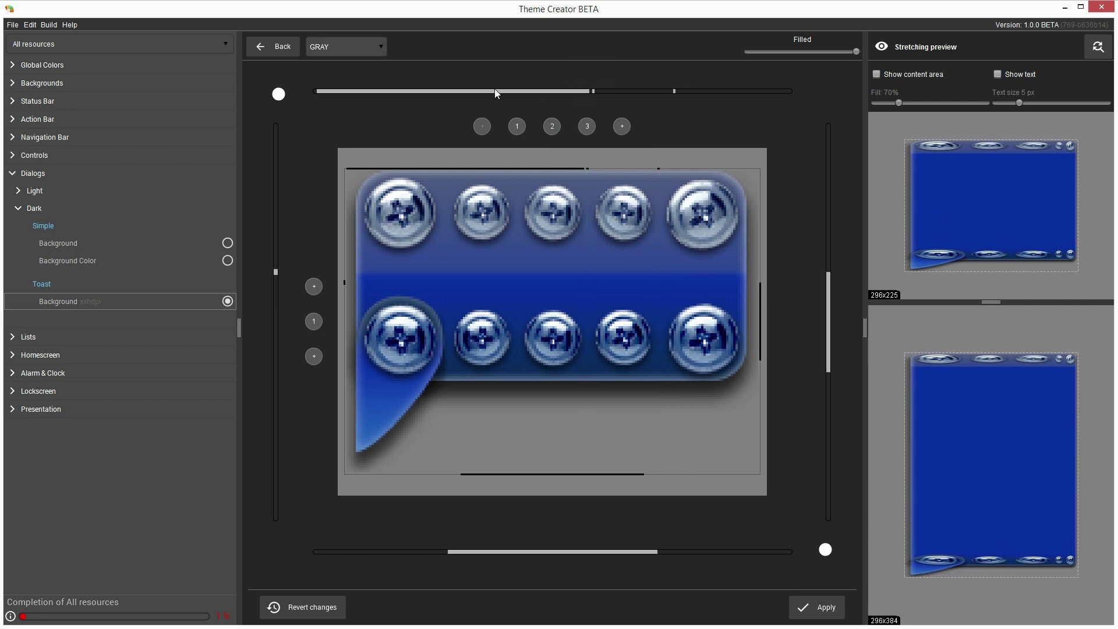
left_click(518, 92)
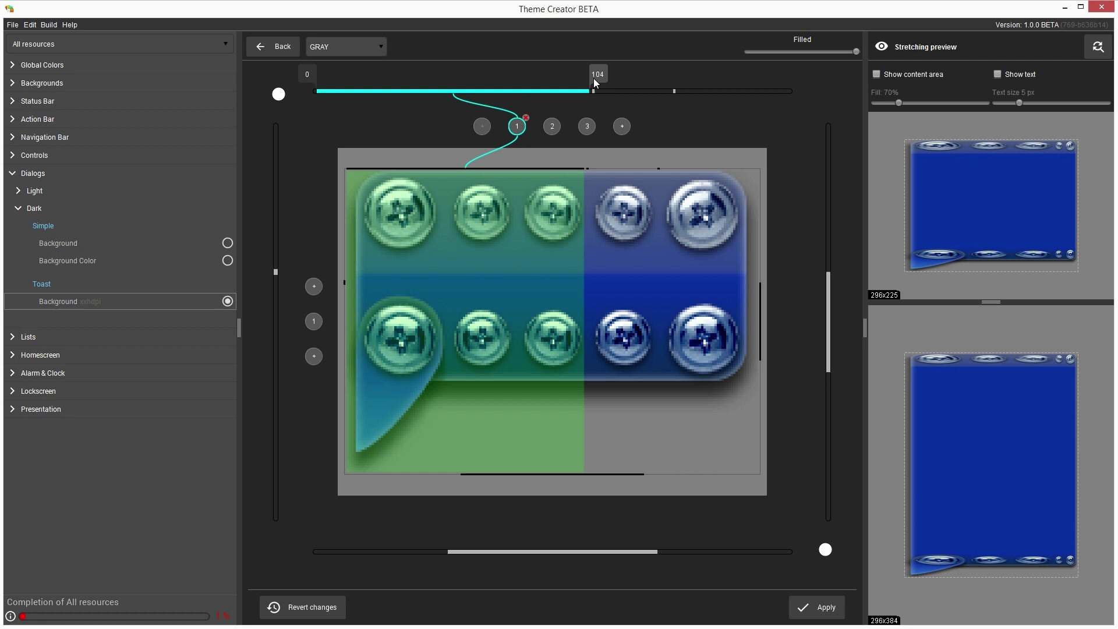
left_click_drag(592, 78, 422, 82)
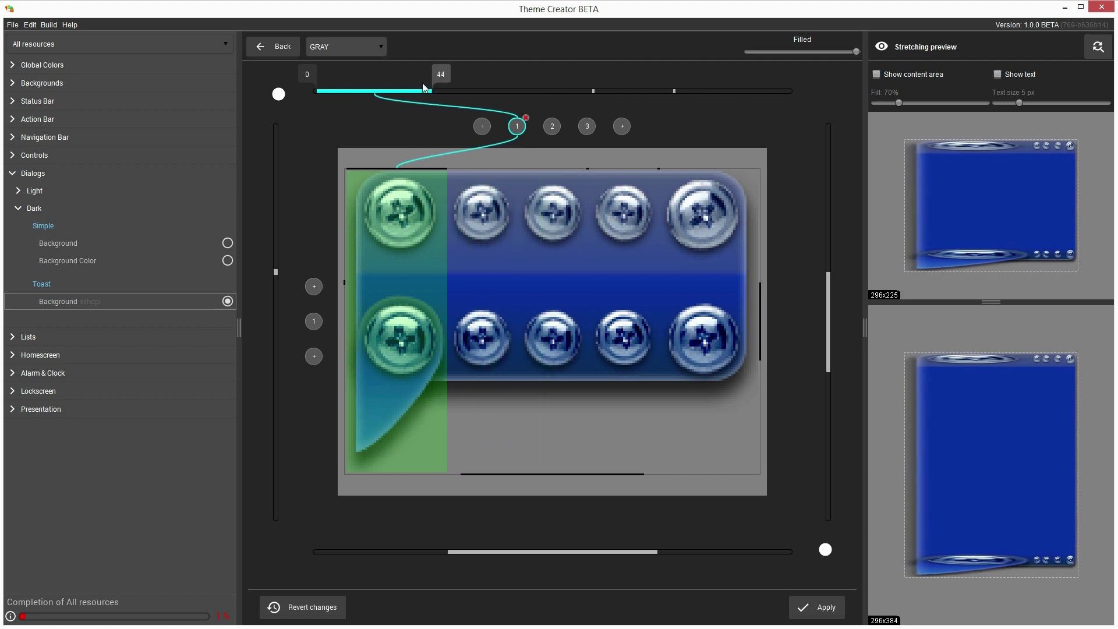
left_click_drag(315, 90, 431, 93)
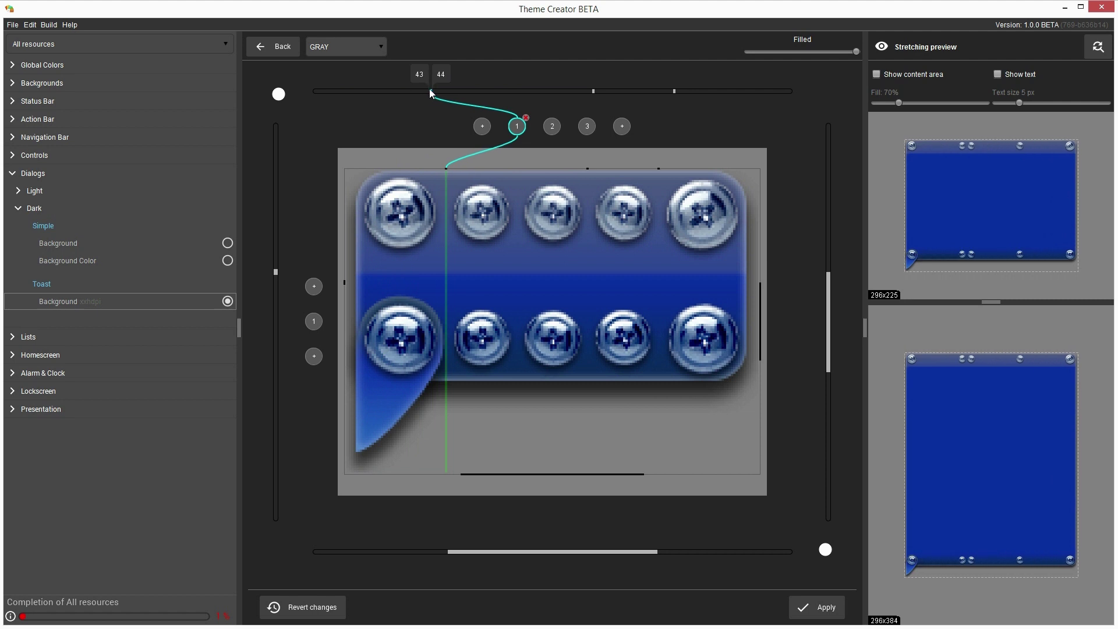
left_click(476, 126)
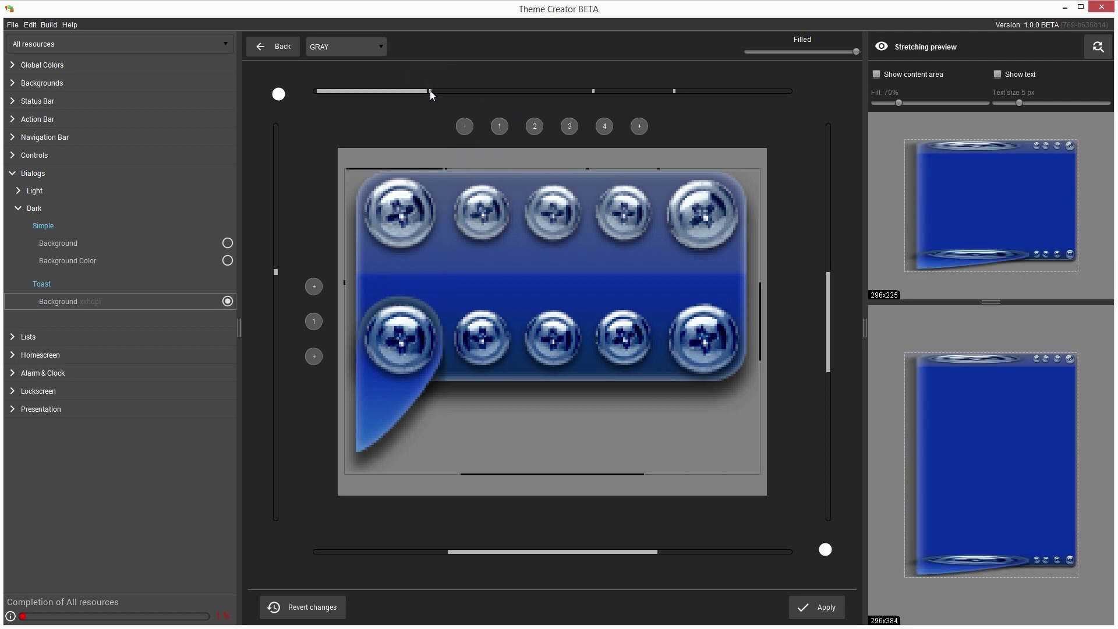
left_click_drag(429, 90, 513, 92)
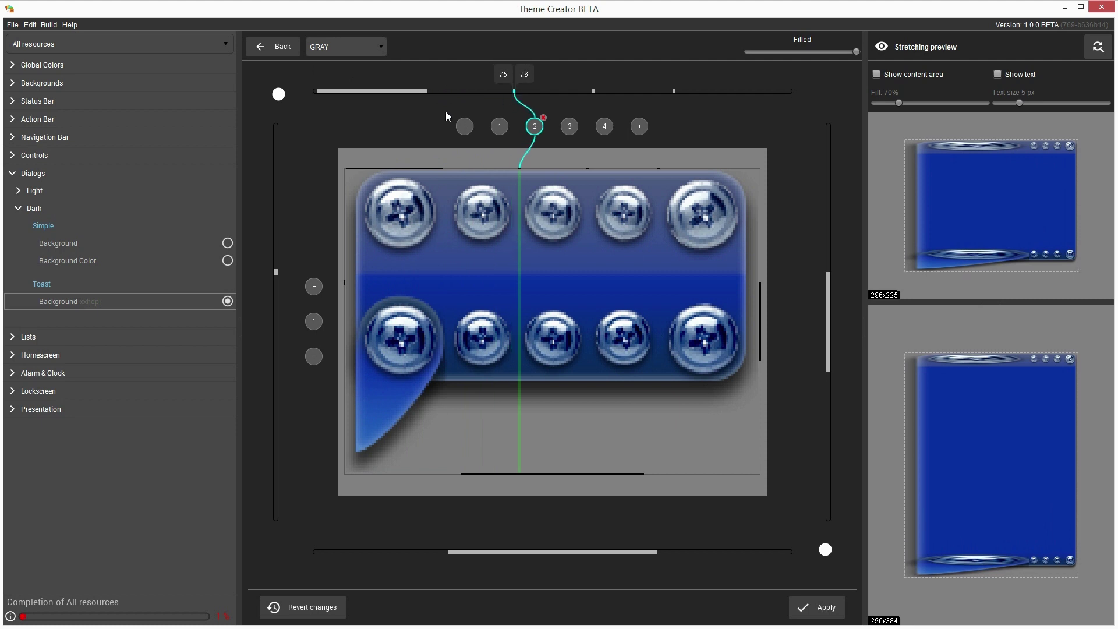
left_click(350, 91)
left_click_drag(307, 76, 434, 93)
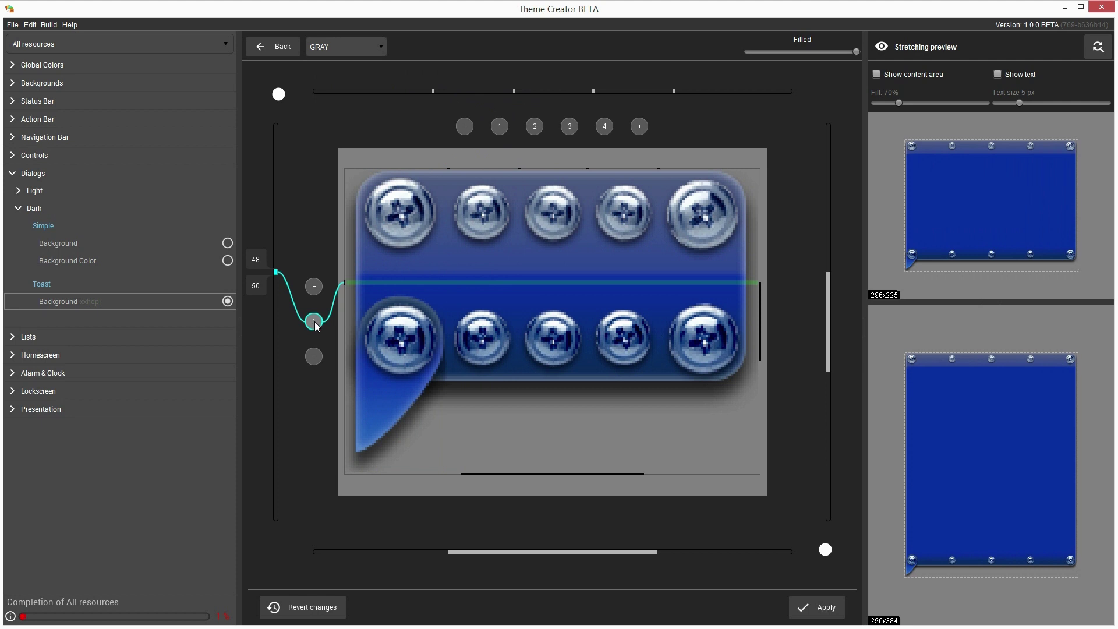
Step: Add a vertical stretch slice and shrink it to a thin band above the rivets
left_click(314, 286)
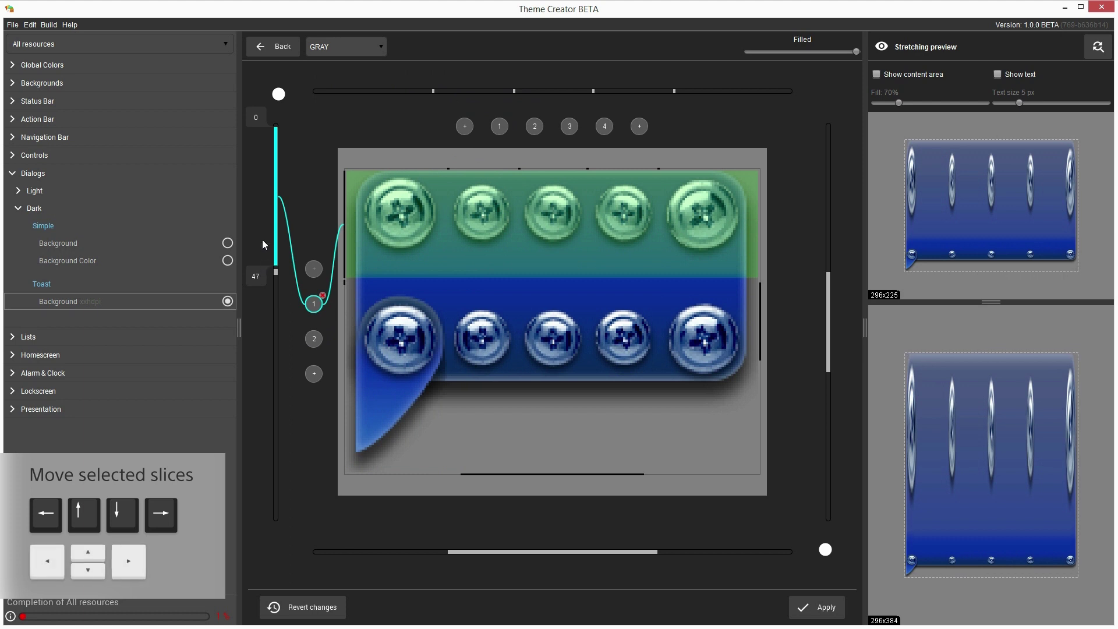
left_click_drag(263, 123, 259, 203)
key("Up")
key("Up")
key("Up")
key("Up")
key("Up")
key("Up")
key("Up")
key("Up")
key("Up")
key("Up")
key("Up")
key("Up")
key("Up")
key("Up")
key("Up")
key("Up")
key("Up")
key("Up")
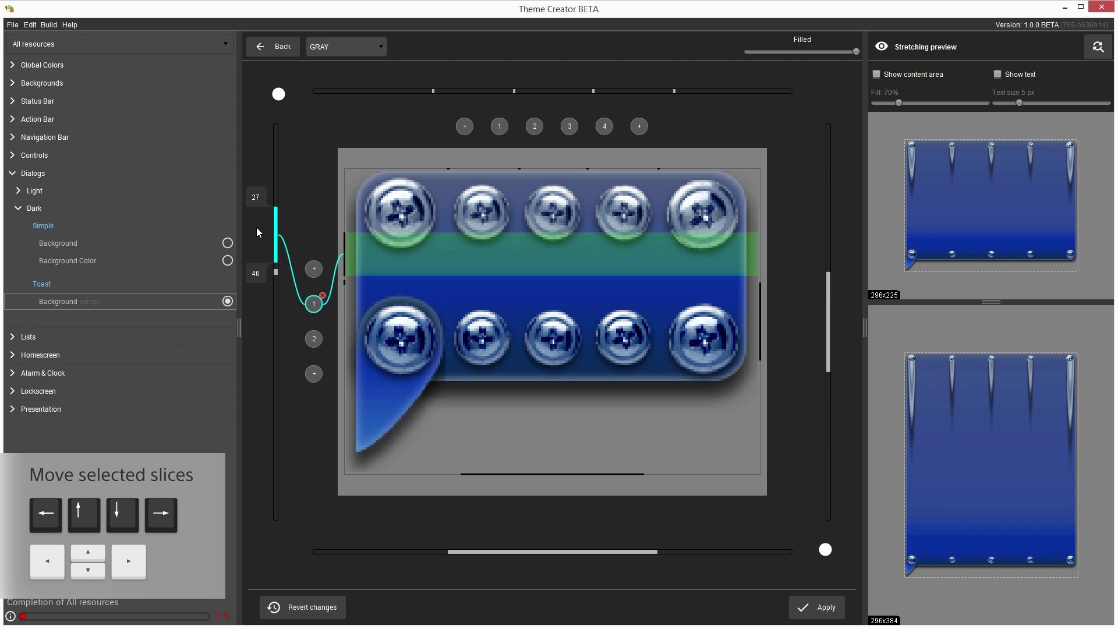
key("Down")
key("Down")
key("Down")
key("Down")
key("Down")
key("Down")
key("Down")
key("Down")
key("Down")
key("Down")
key("Down")
key("Down")
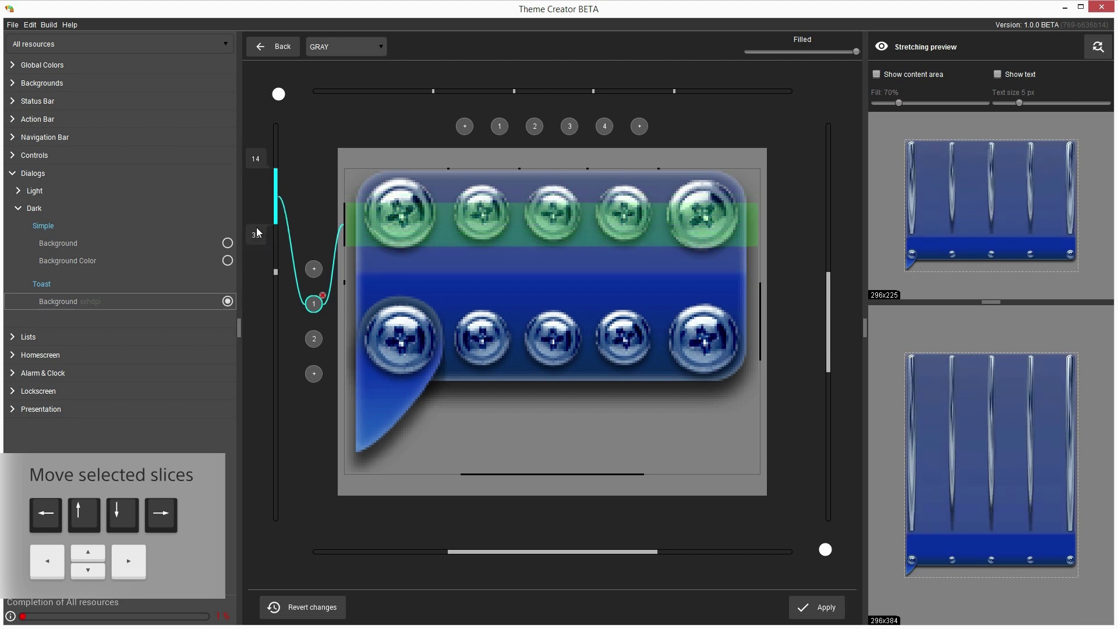
key("ctrl+Down")
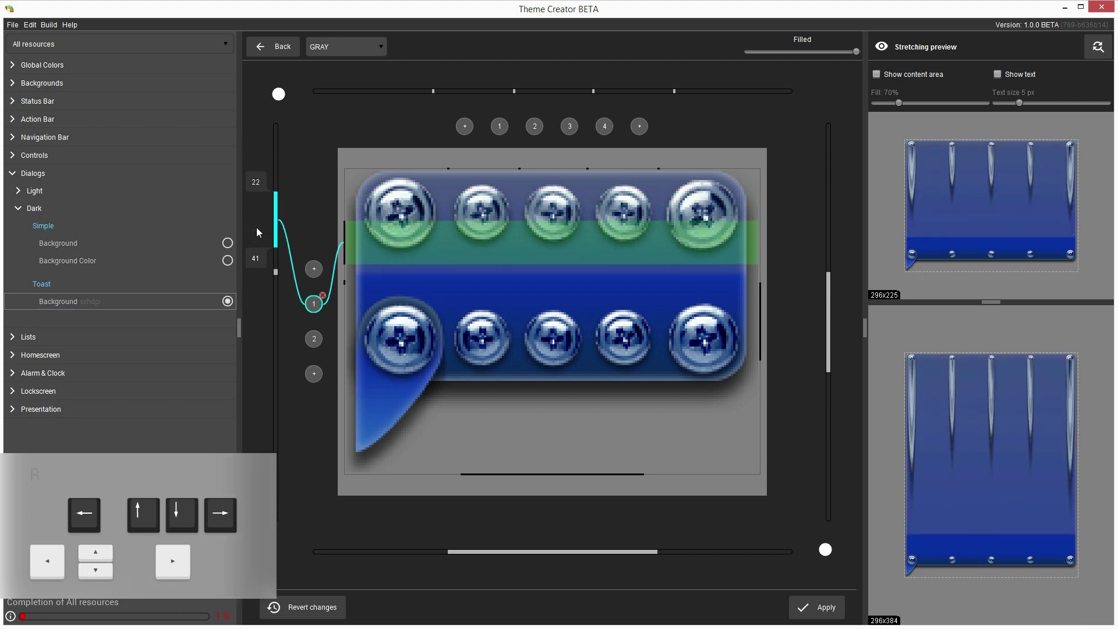
key("ctrl+Down")
key("ctrl+Down")
key("ctrl+Down")
key("ctrl+Down")
key("ctrl+Down")
key("ctrl+Down")
key("ctrl+Down")
key("ctrl+Down")
key("ctrl+Down")
key("ctrl+Down")
key("ctrl+Down")
key("ctrl+Down")
key("ctrl+Down")
key("ctrl+Down")
key("ctrl+Down")
key("ctrl+Down")
key("ctrl+Down")
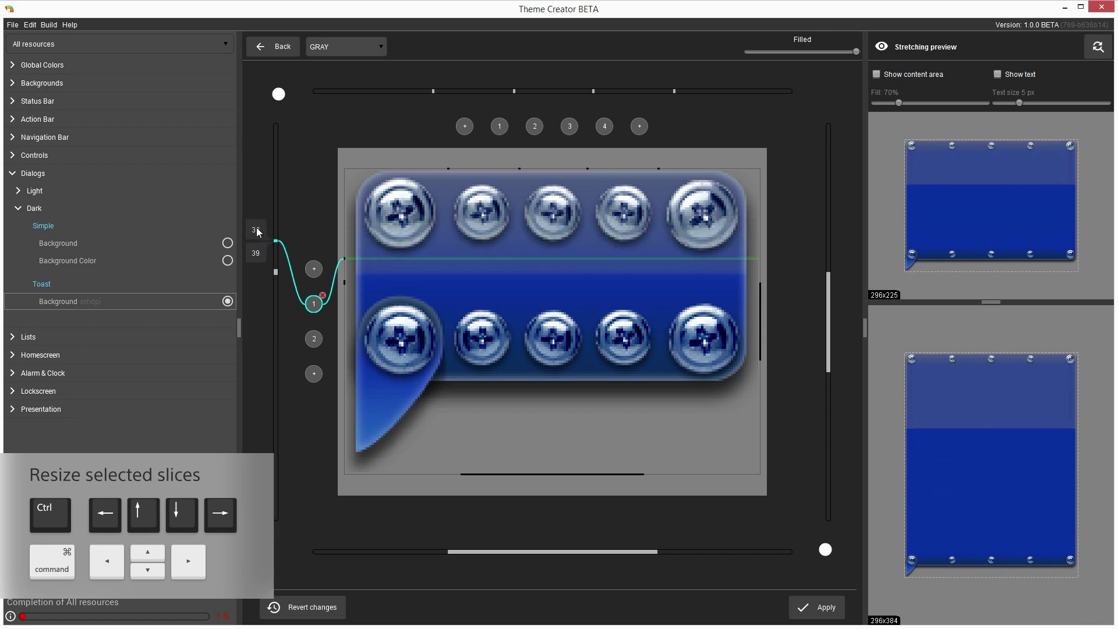
key("ctrl+Down")
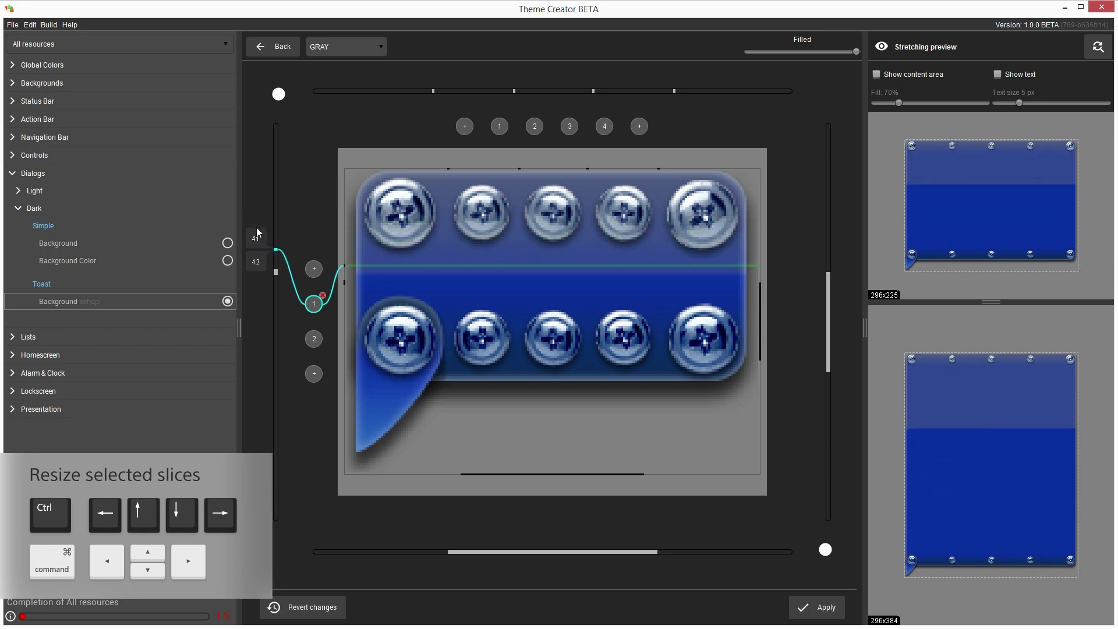
Step: Set the vertical slices to 42–43 and 49–50, then apply the 9-patch changes
left_click(275, 273)
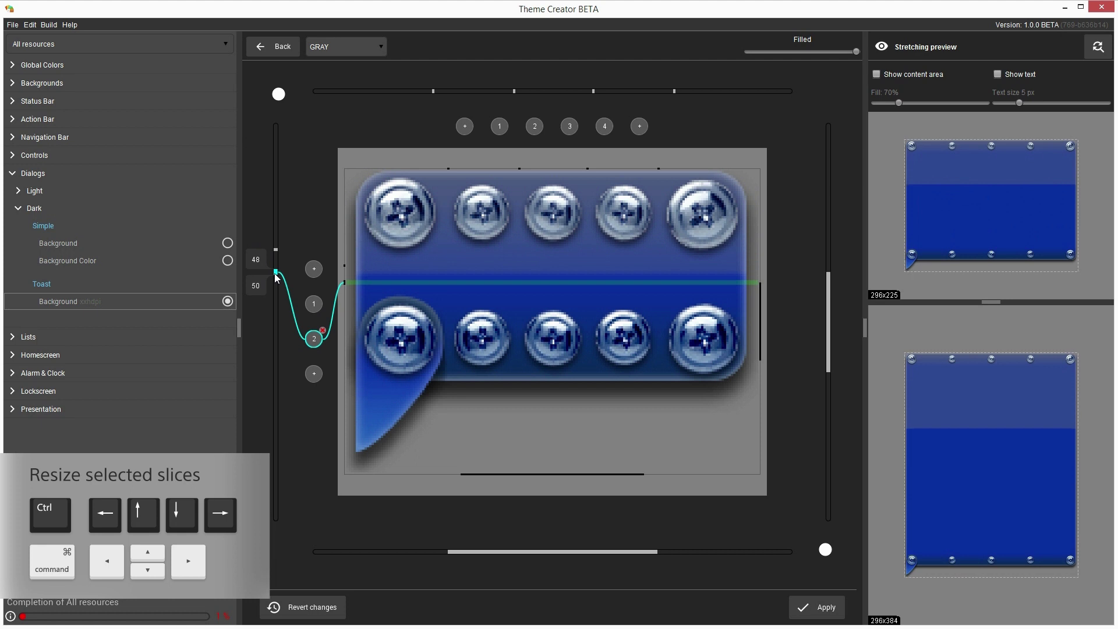
key("ctrl+Down")
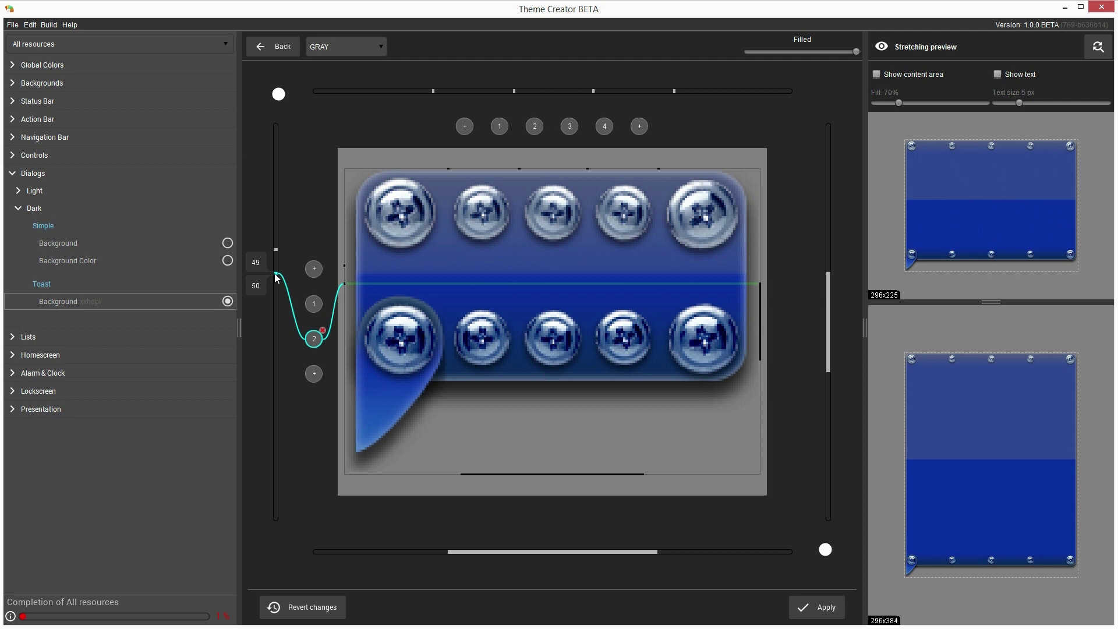
left_click(277, 249)
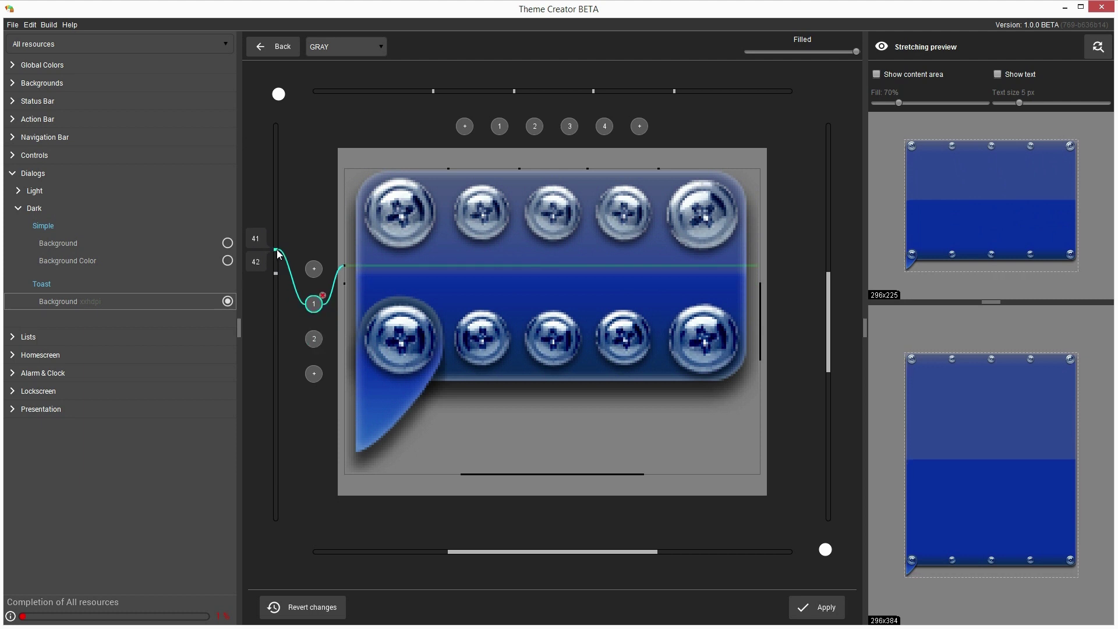
left_click_drag(277, 254, 277, 254)
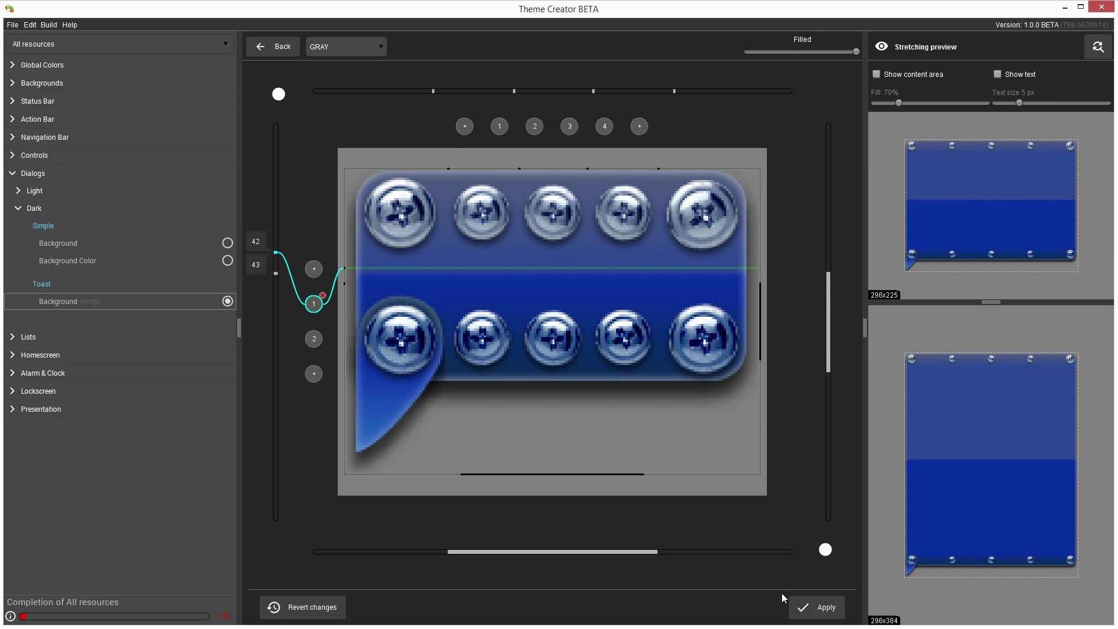
left_click(827, 607)
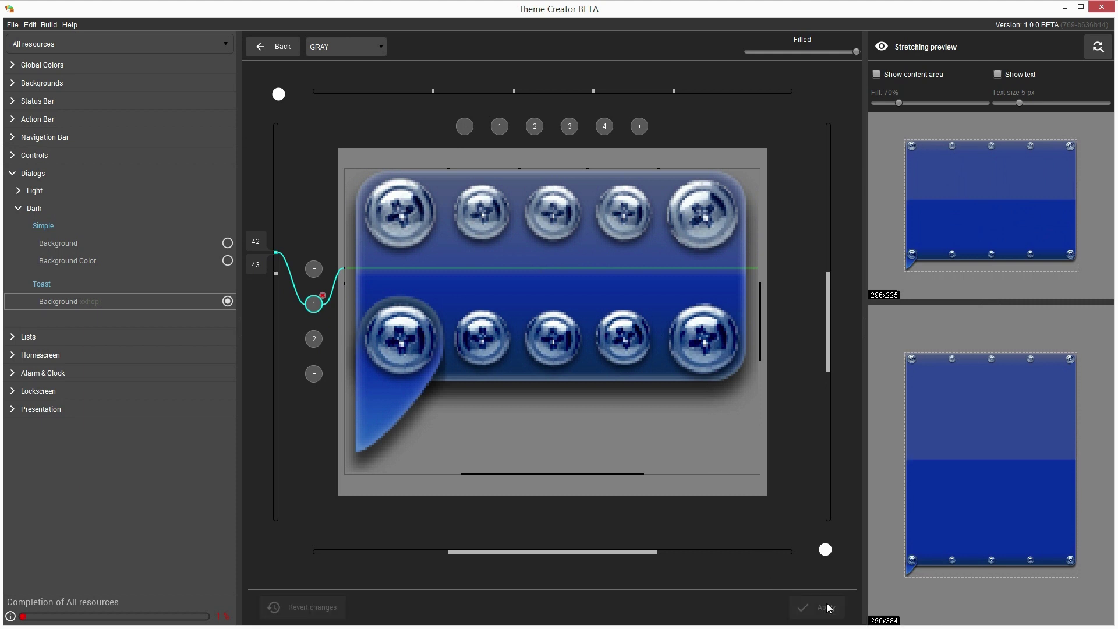
Step: Exit the nine-patch editor back to the Toast preview with both riveted toasts
left_click(271, 55)
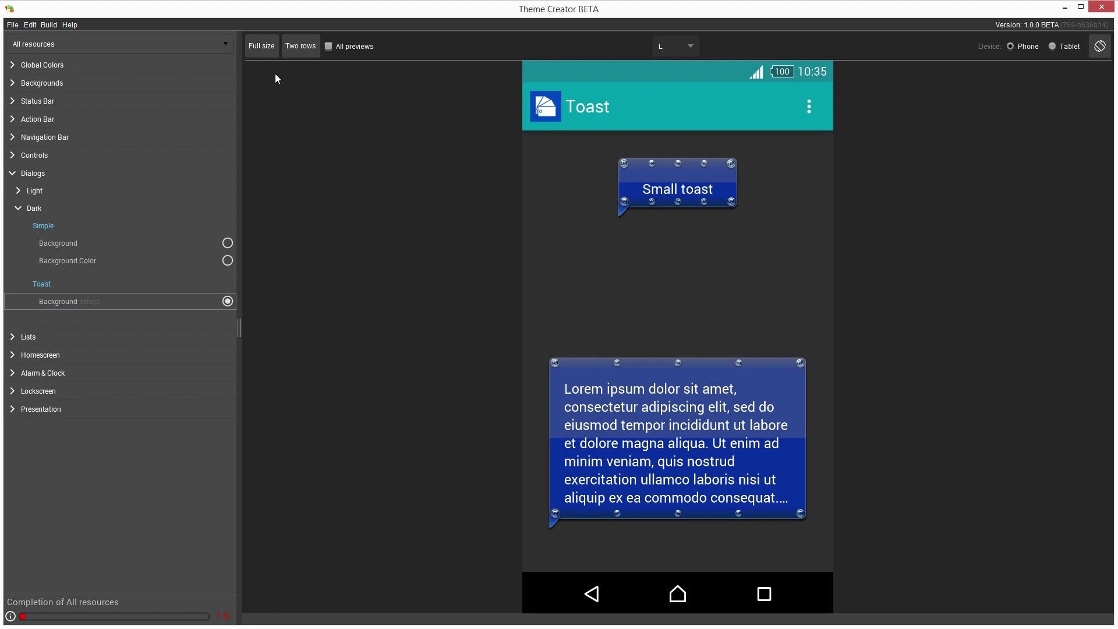
mouse_move(704, 270)
Step: Open the toast's nine-patch editor in content-area mode with Show text enabled
left_click(228, 301)
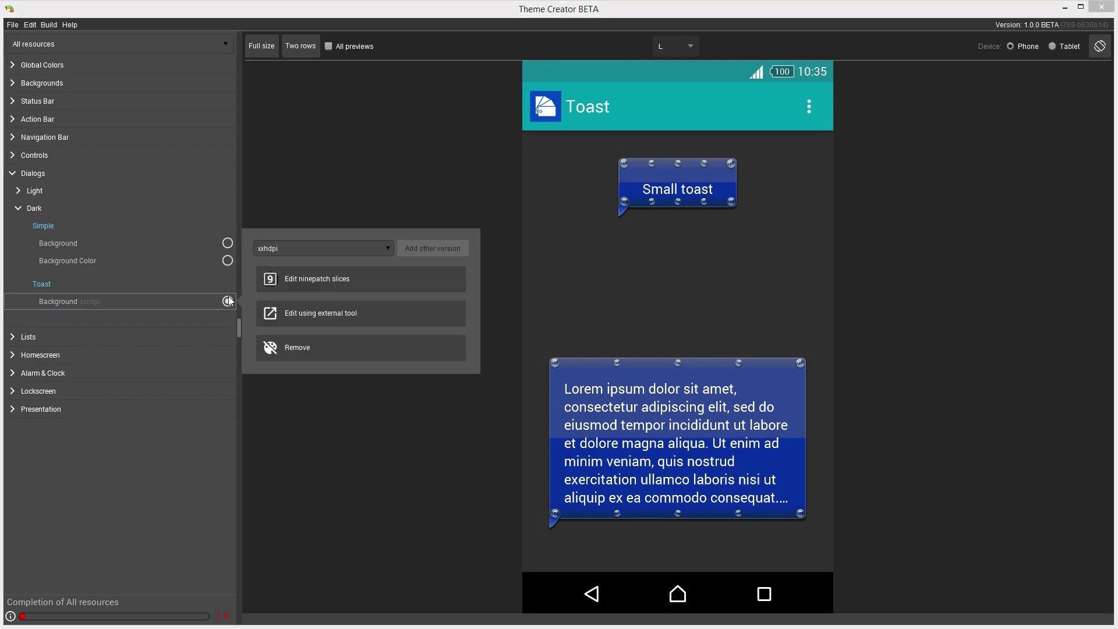
left_click(282, 284)
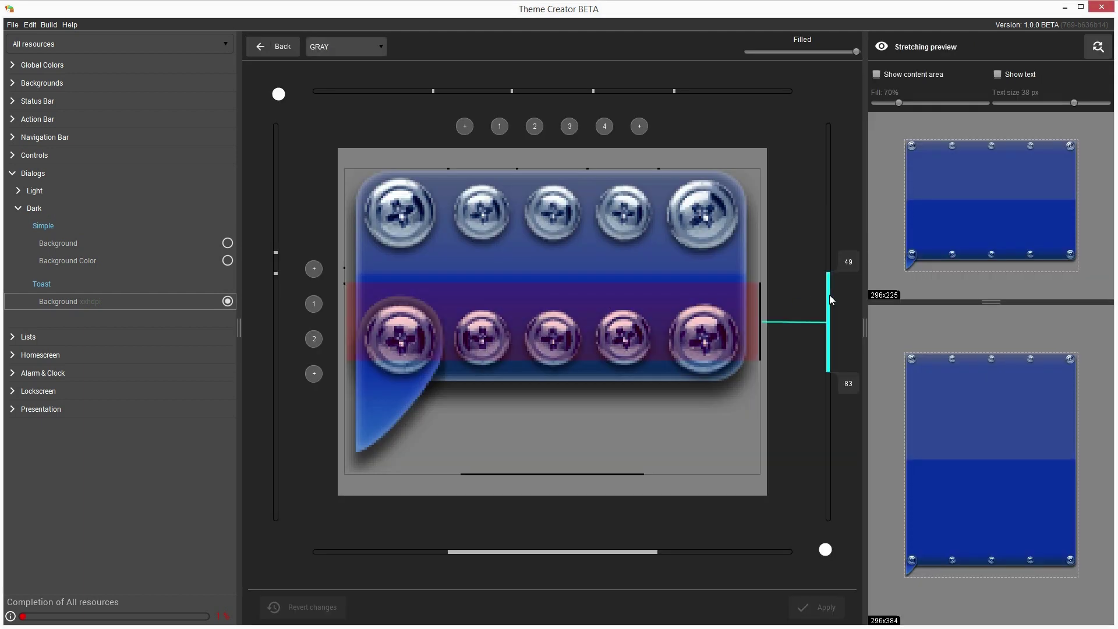
left_click(825, 549)
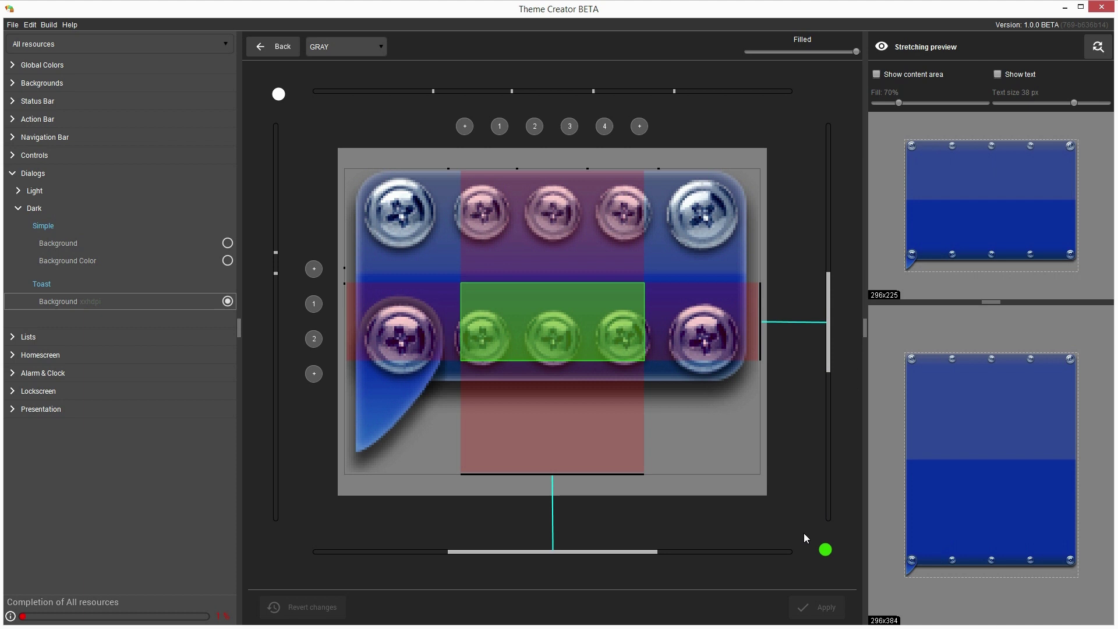
left_click(278, 94)
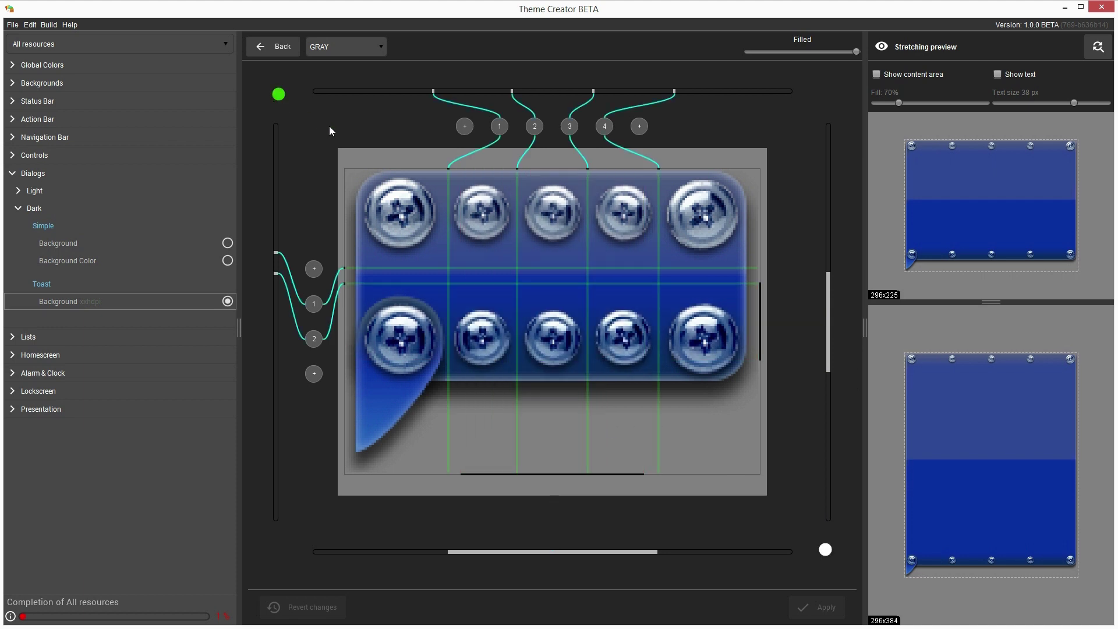
left_click(825, 549)
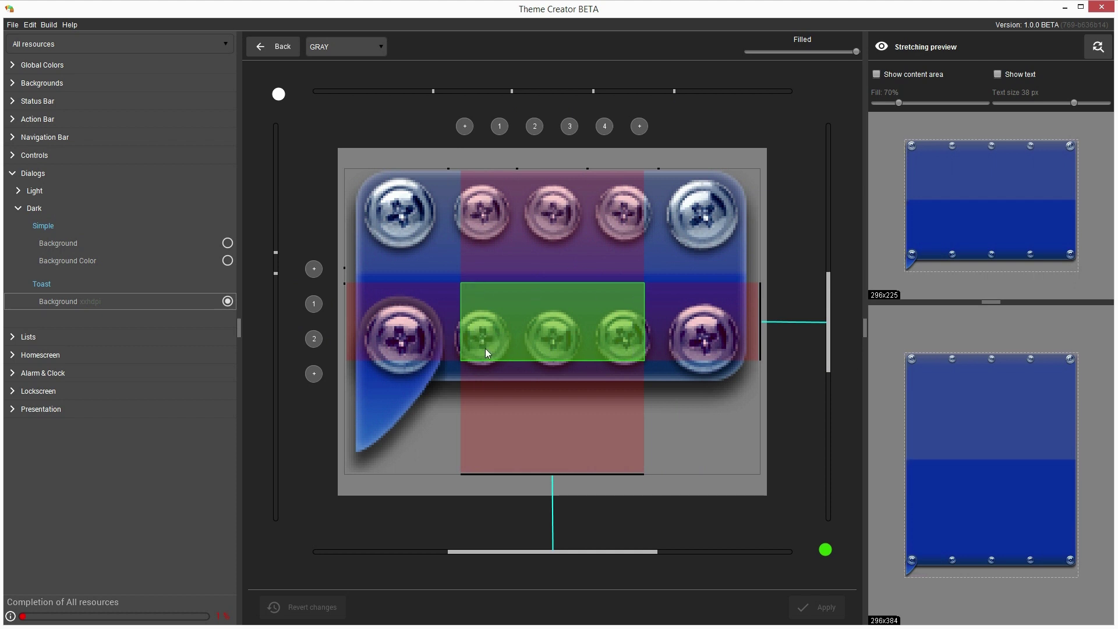
left_click(998, 74)
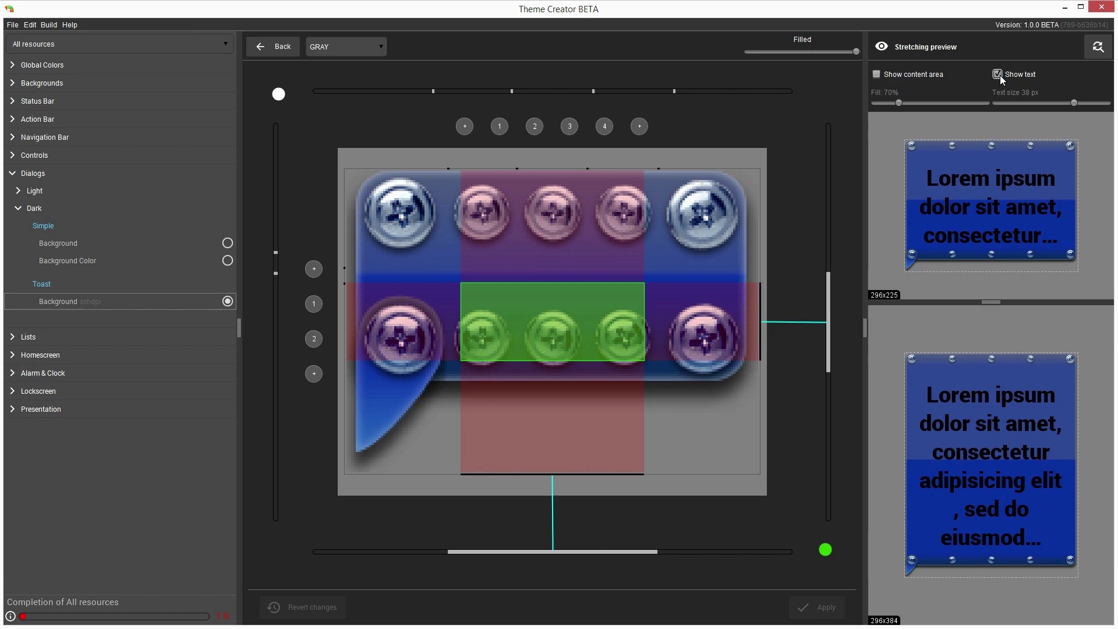
Step: Raise the vertical content range, widen the horizontal range to 39–139, apply, and return
left_click_drag(832, 346, 847, 294)
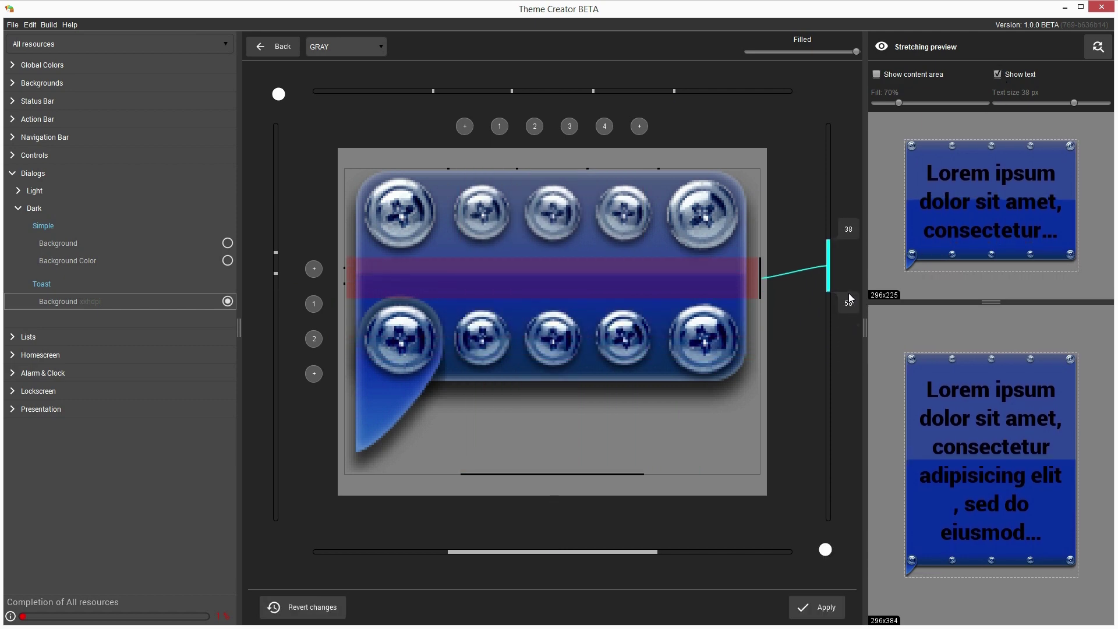
left_click(663, 552)
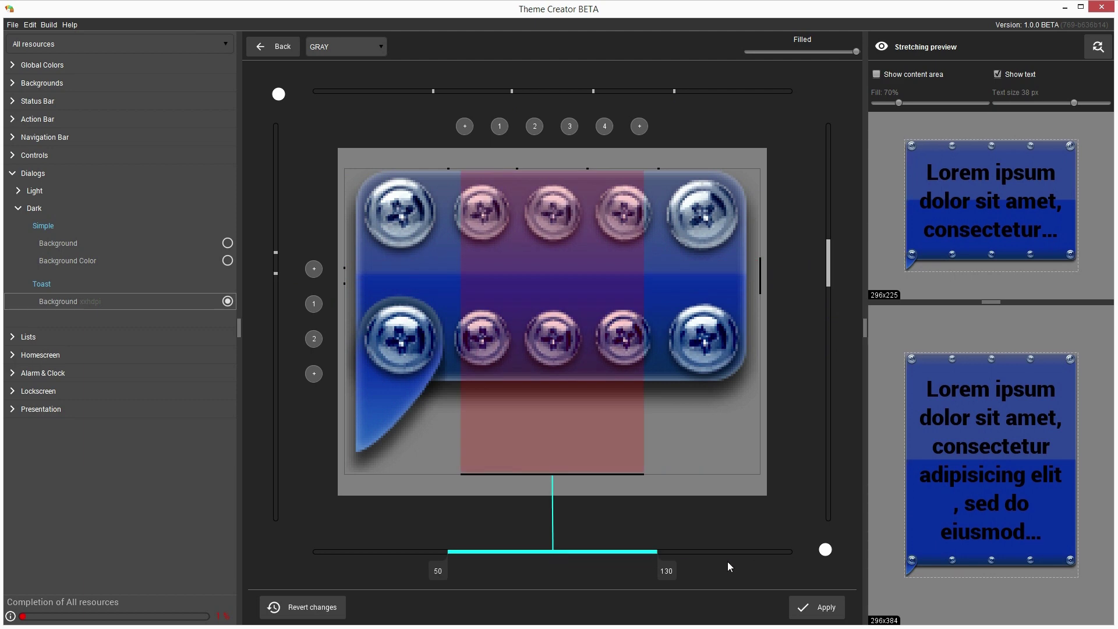
left_click_drag(668, 571, 681, 570)
left_click_drag(442, 574, 422, 572)
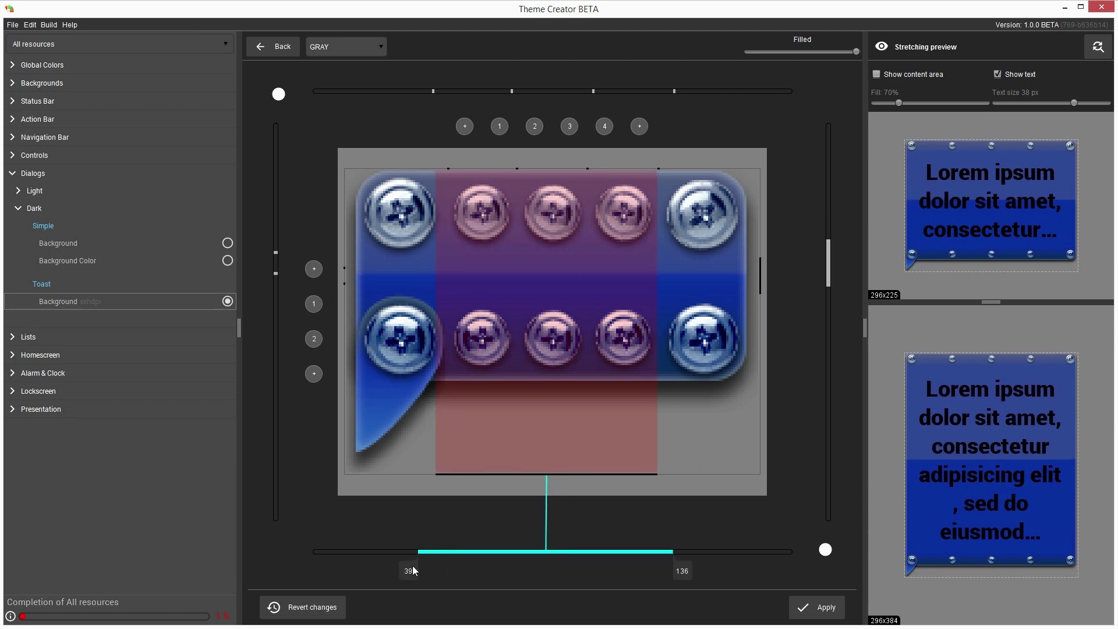
left_click_drag(684, 569, 698, 569)
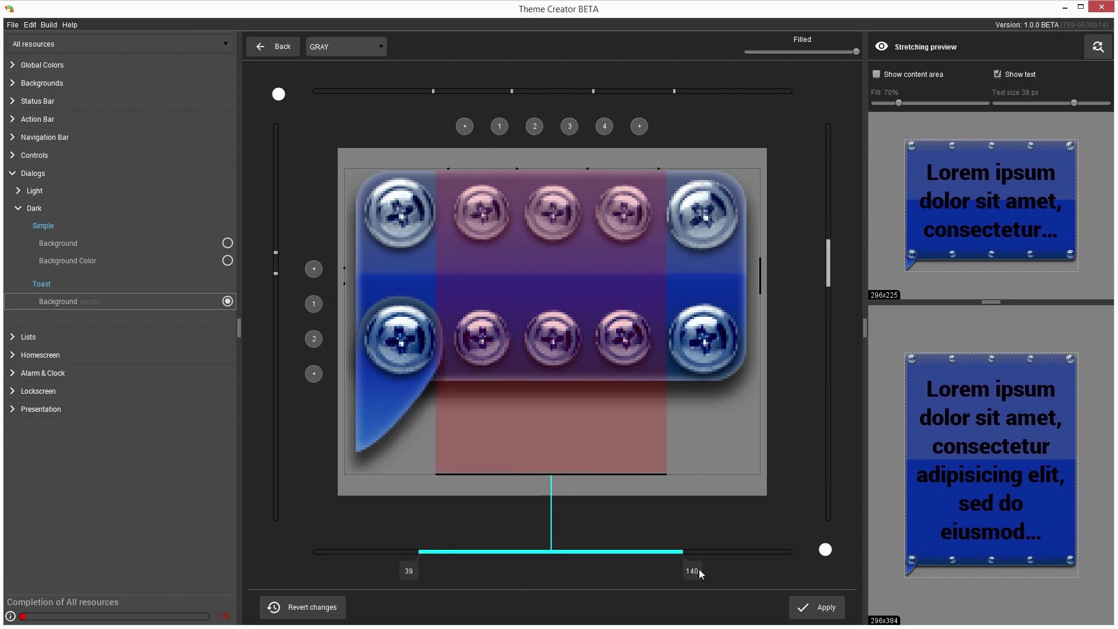
left_click(812, 610)
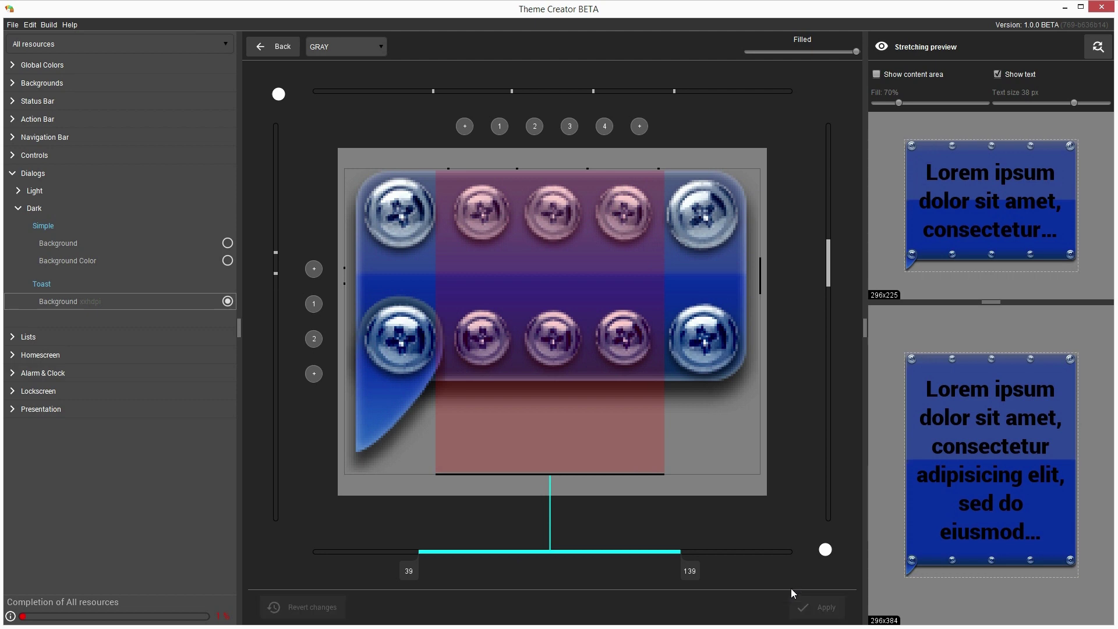
left_click(294, 54)
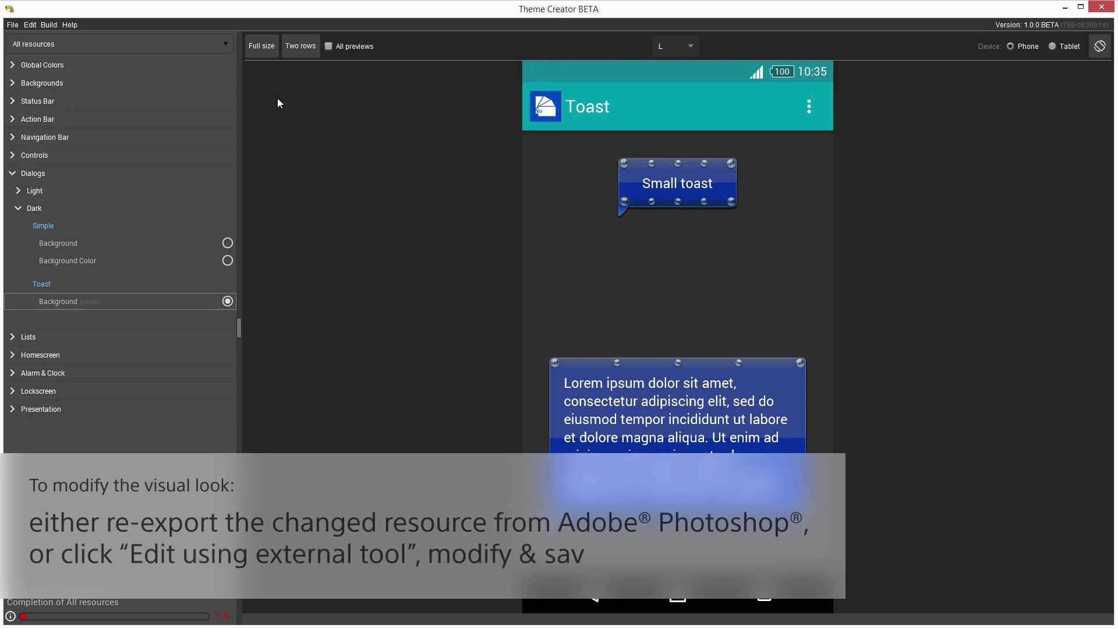
Step: Open the toast background in Photoshop and shift its hue from blue to green
left_click(228, 301)
left_click(303, 313)
key("i")
key("ctrl+u")
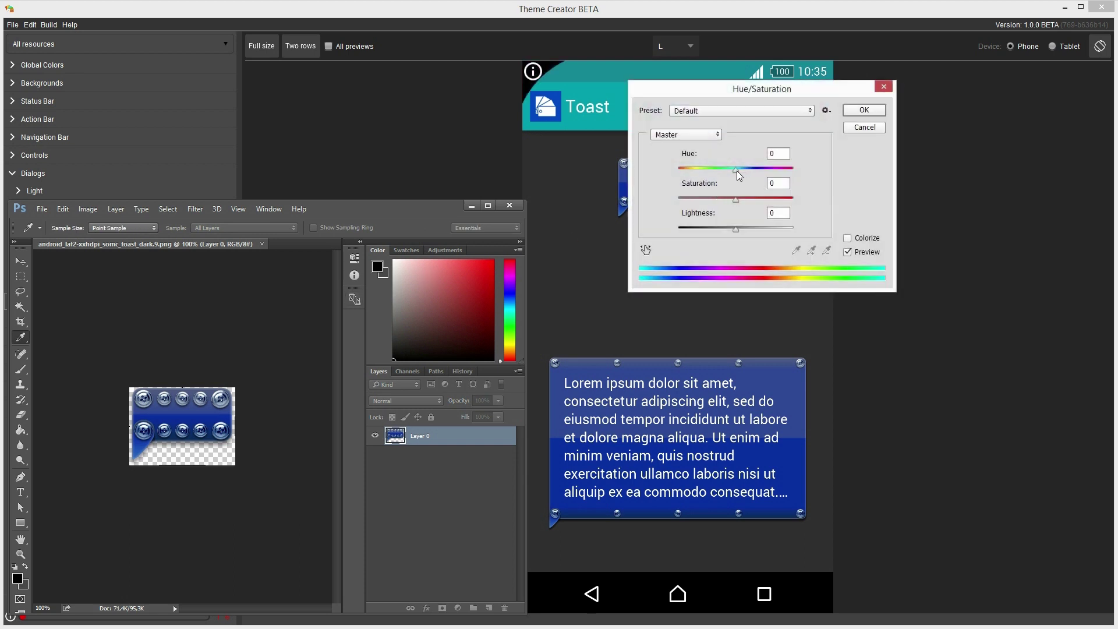
left_click_drag(736, 170, 696, 170)
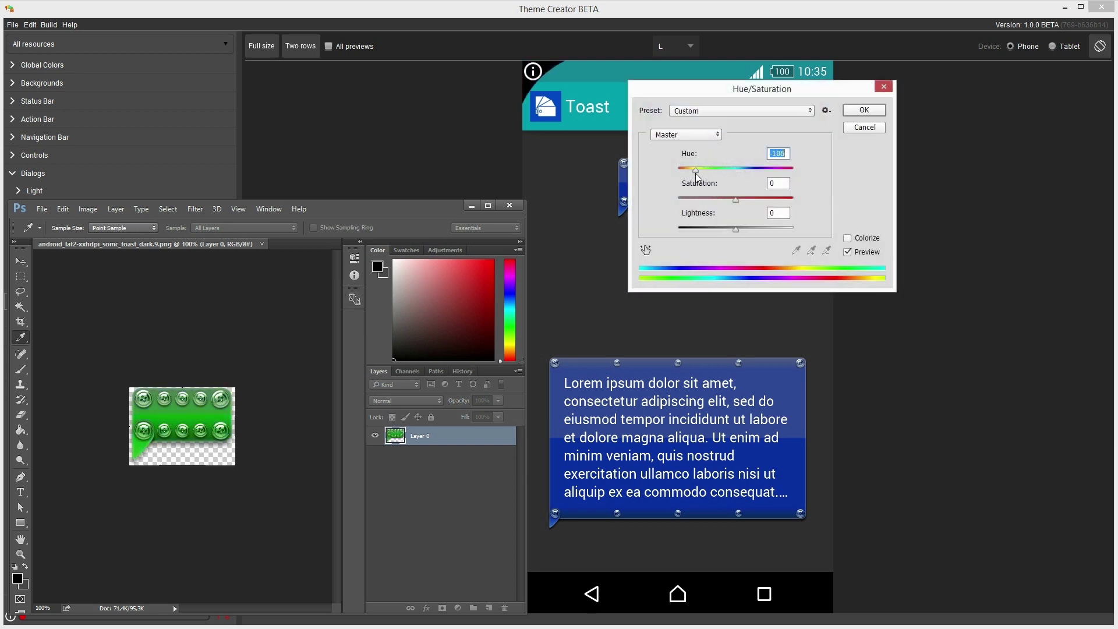
left_click(864, 109)
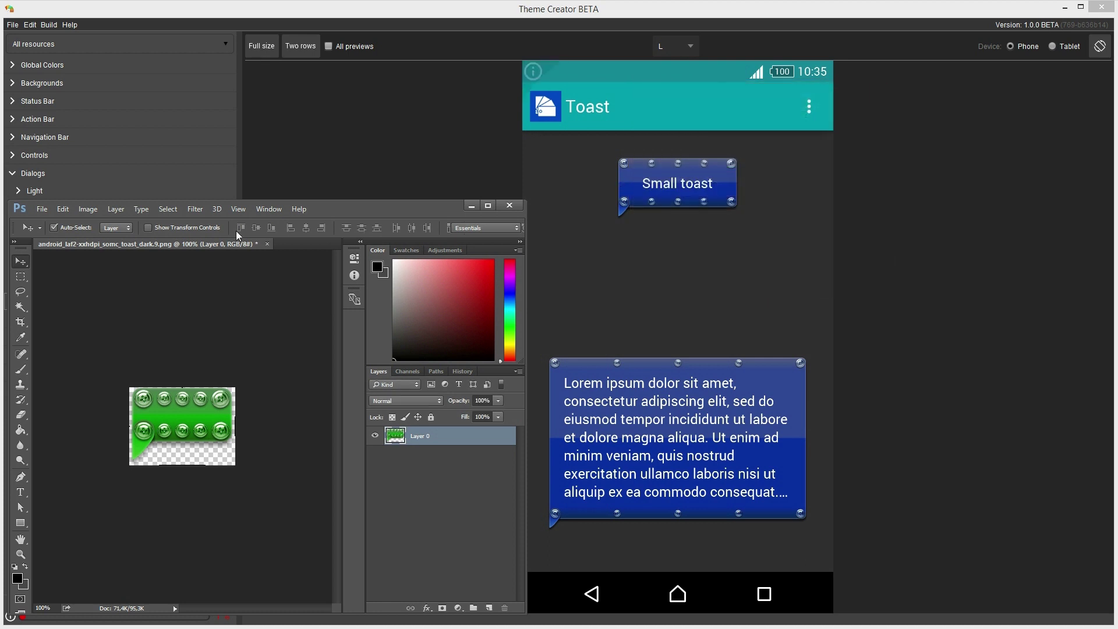
Step: Save the recoloured image and minimize Photoshop to preview the green toasts
left_click(41, 209)
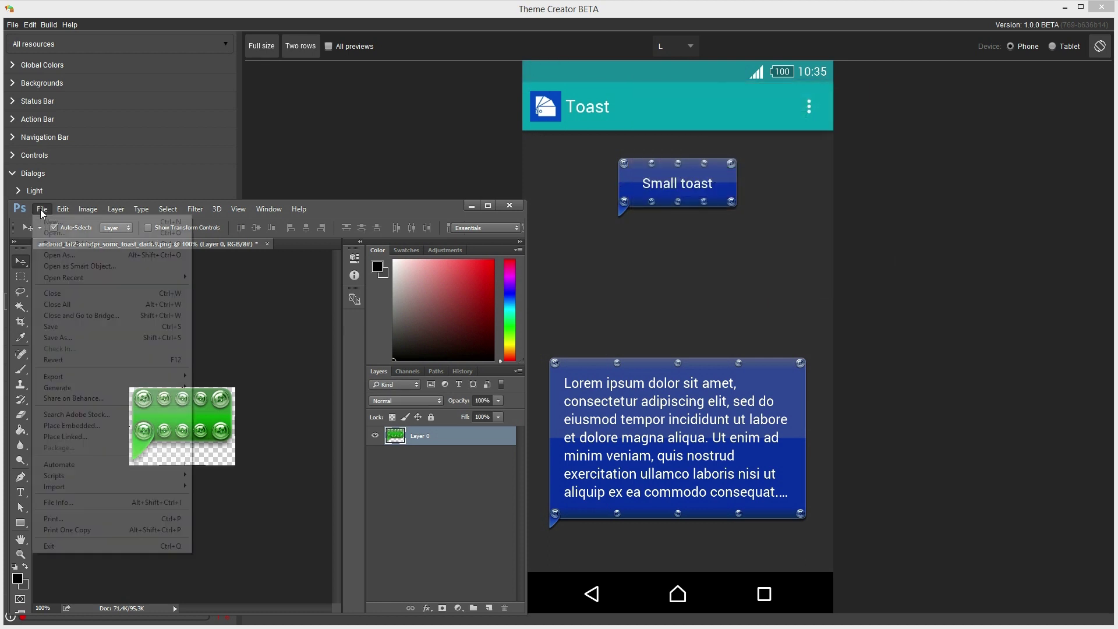
left_click(58, 325)
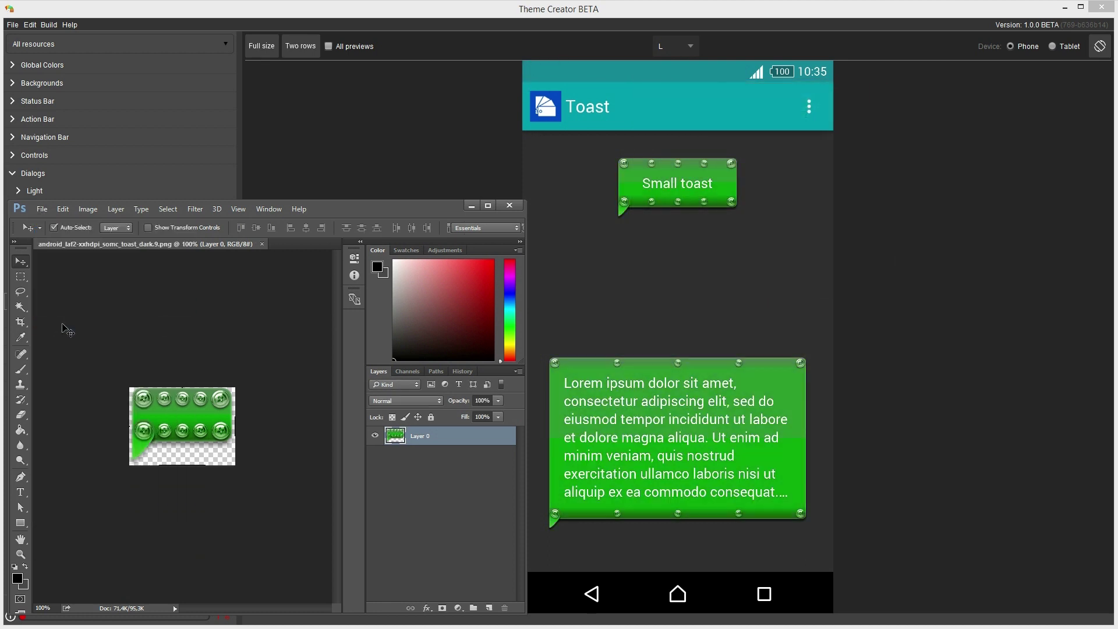
left_click(475, 207)
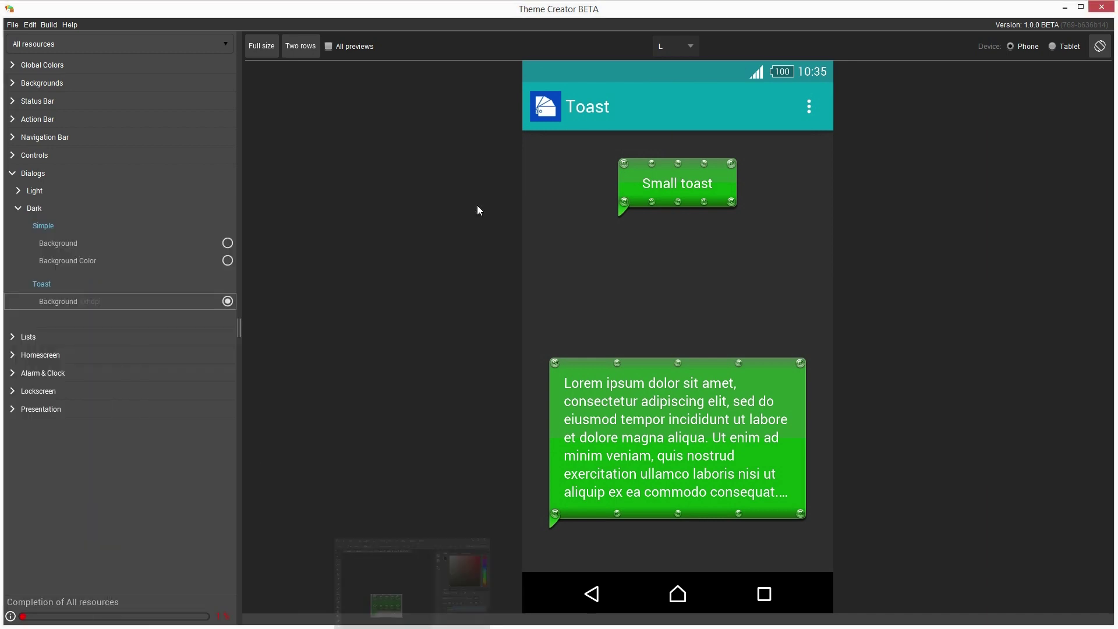